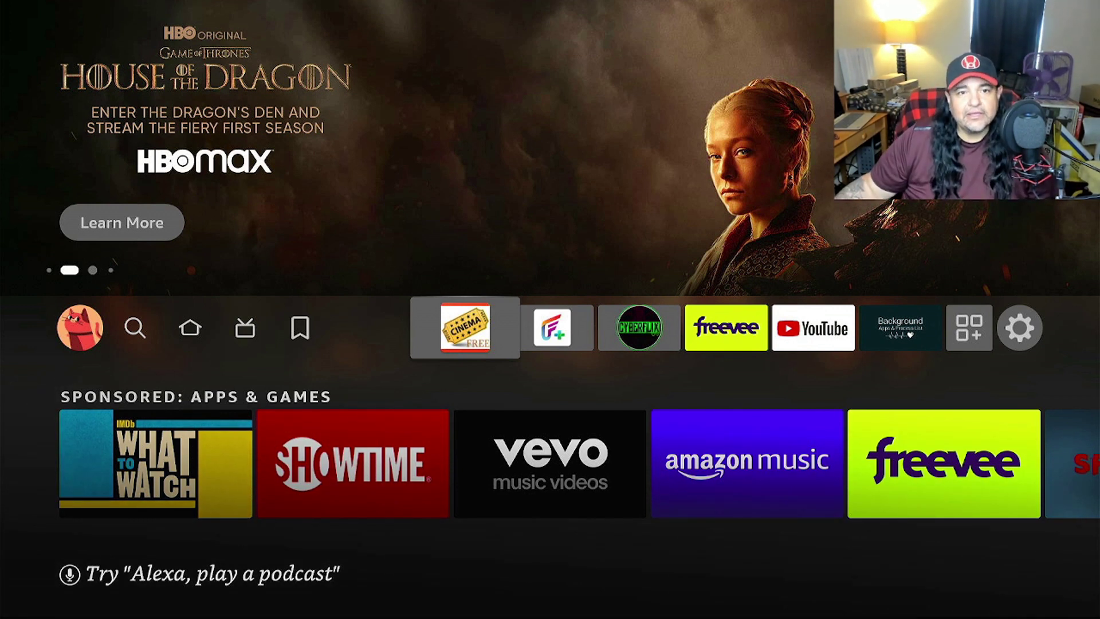
# Start downloading the available YouTube update from its app page
pyautogui.press('Right')
pyautogui.press('Right')
pyautogui.press('Right')
pyautogui.press('Right')
pyautogui.press('Right')
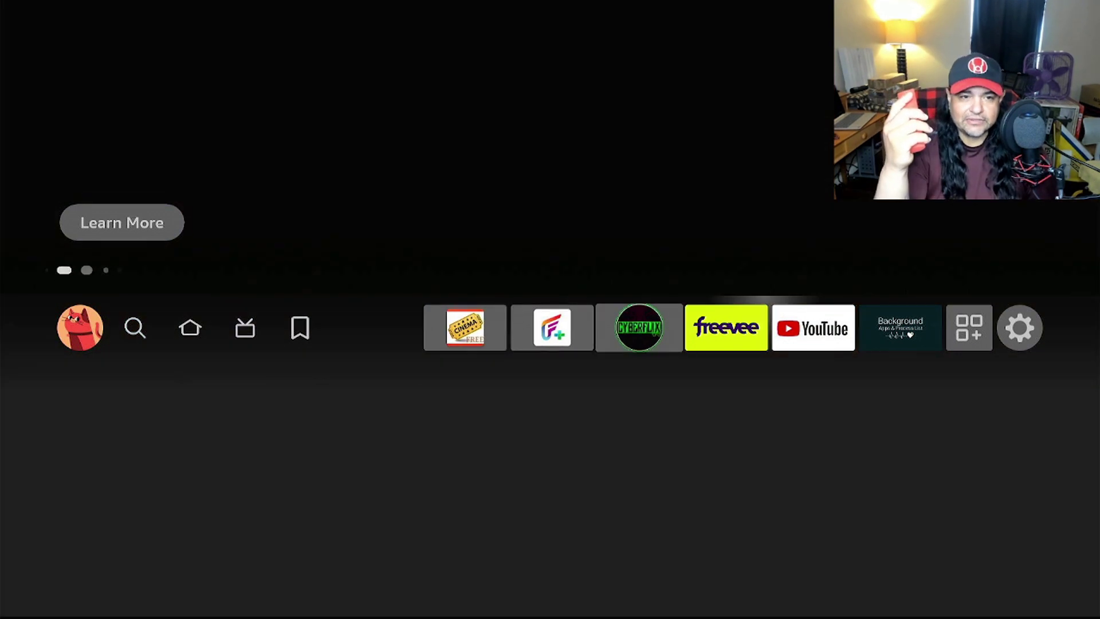
pyautogui.press('Left')
pyautogui.press('Return')
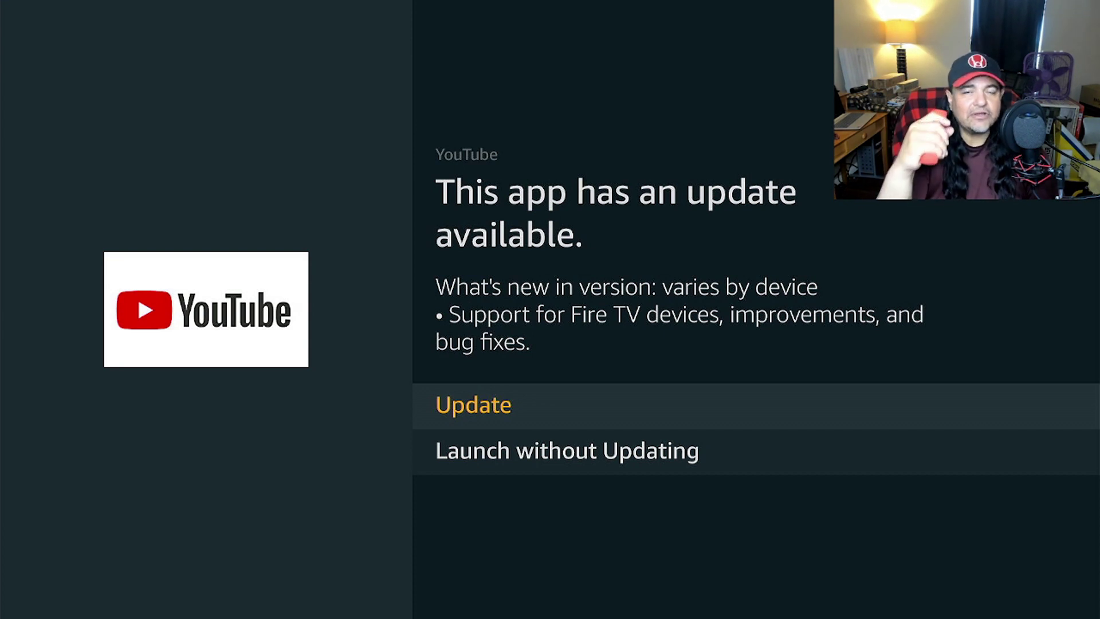
pyautogui.press('Return')
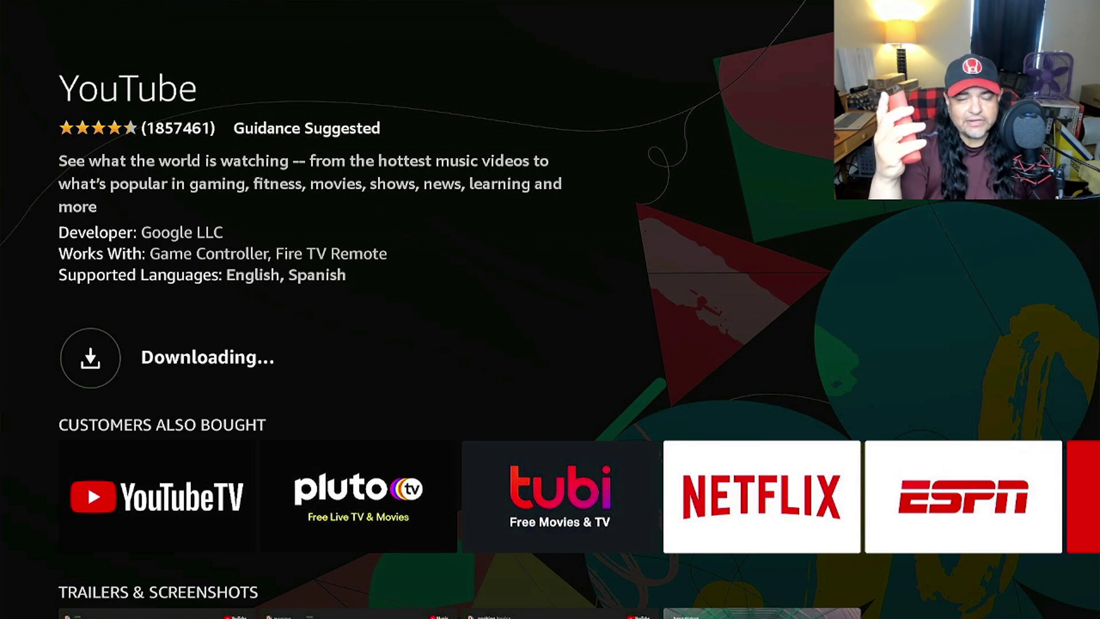
# Return to the Fire TV home screen and move along the app row
pyautogui.press('Home')
pyautogui.press('Right')
pyautogui.press('Right')
pyautogui.press('Right')
pyautogui.press('Right')
pyautogui.press('Right')
pyautogui.press('Right')
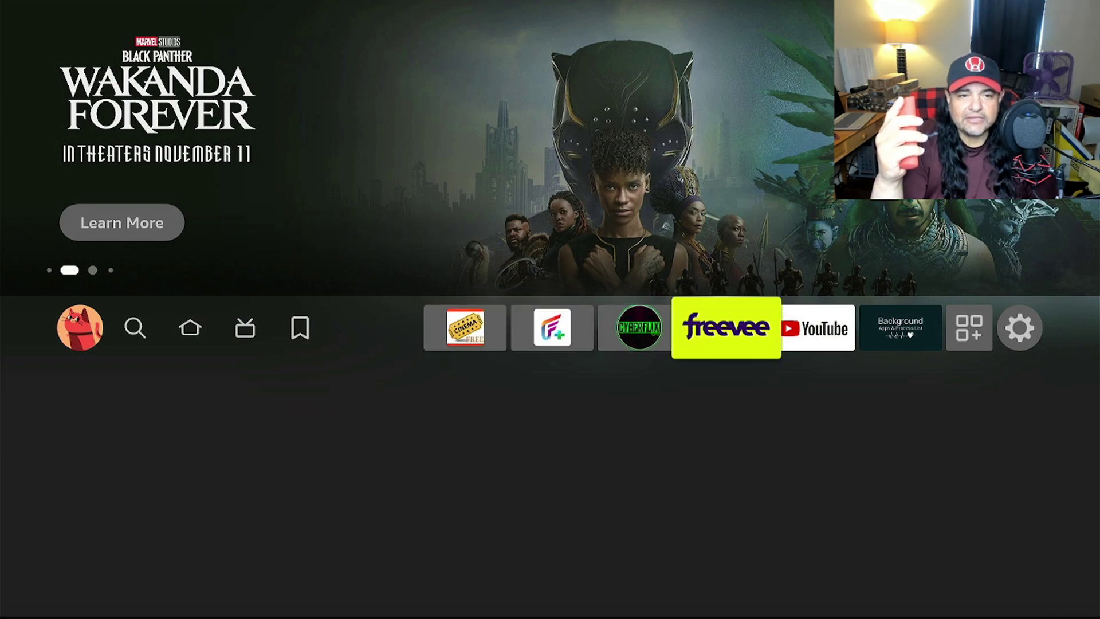
pyautogui.press('Right')
pyautogui.press('Right')
pyautogui.press('Right')
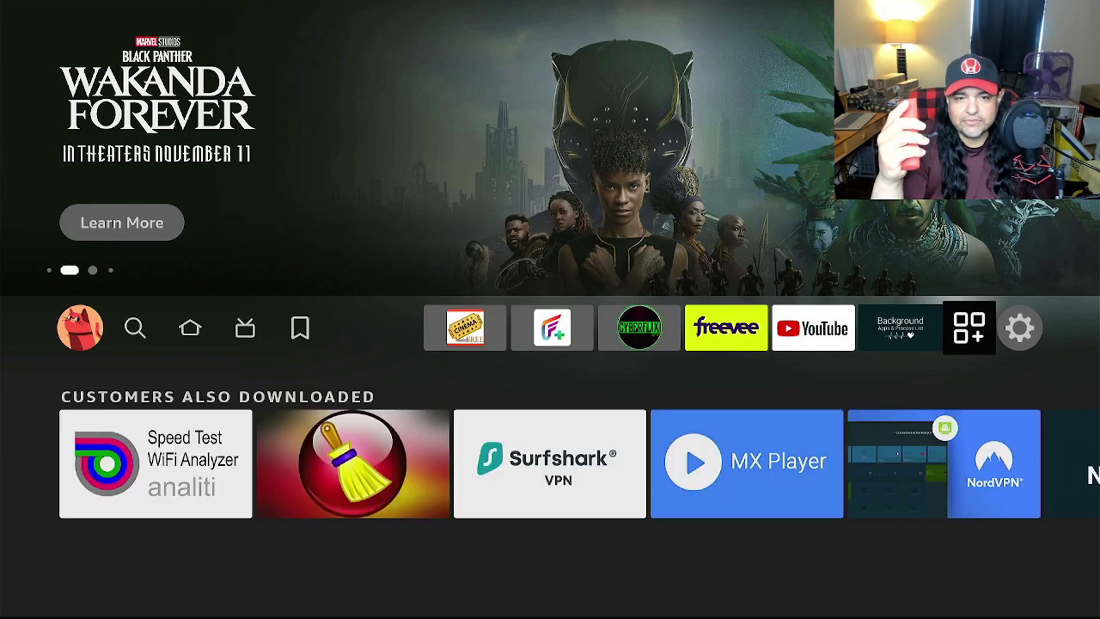
# Open Internet Speed Test from Your Apps & Channels to its 0.00 Mbps screen, then go Home
pyautogui.press('Return')
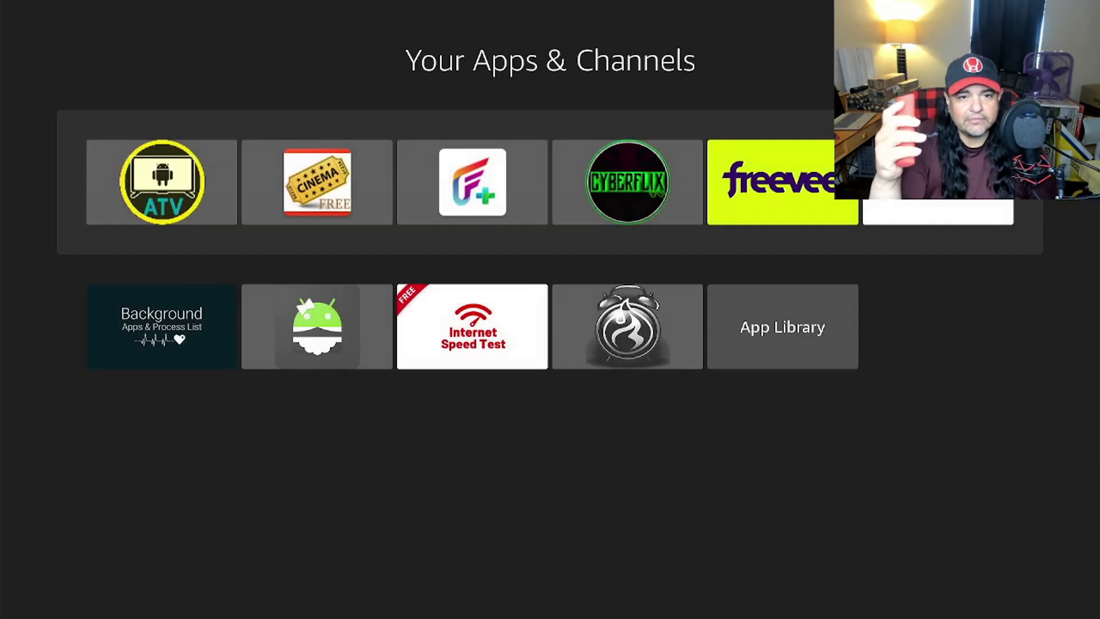
pyautogui.press('Down')
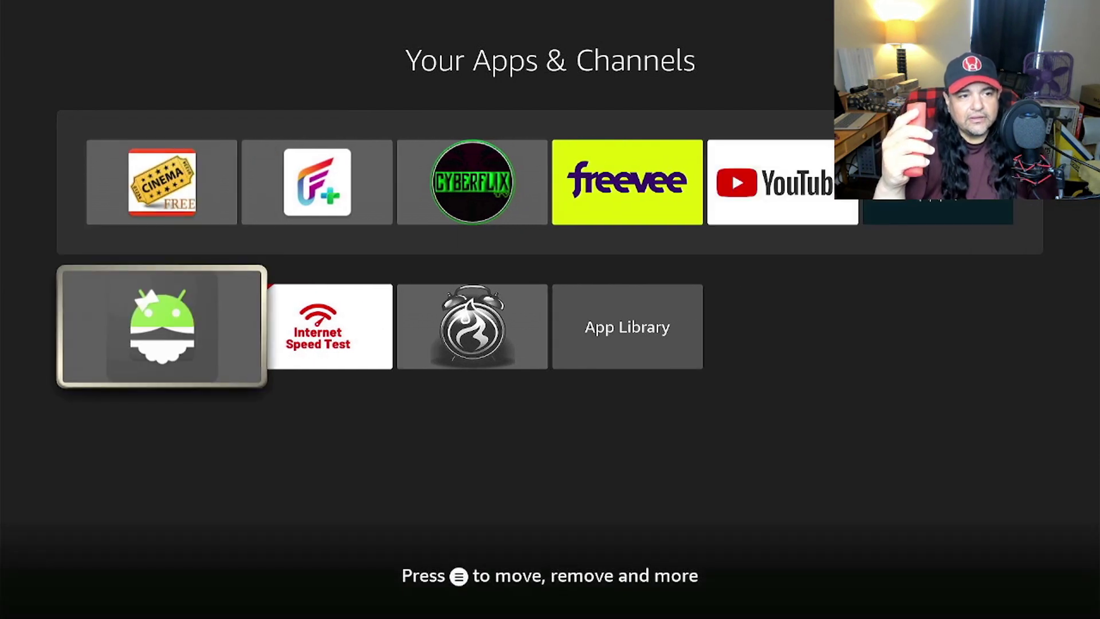
pyautogui.press('Right')
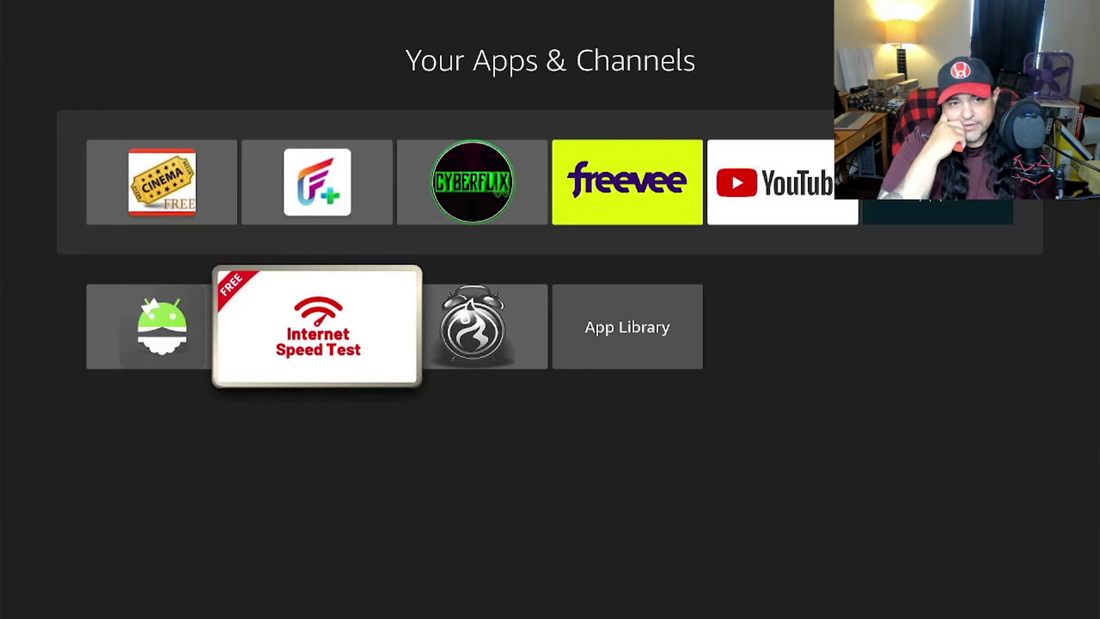
pyautogui.press('Return')
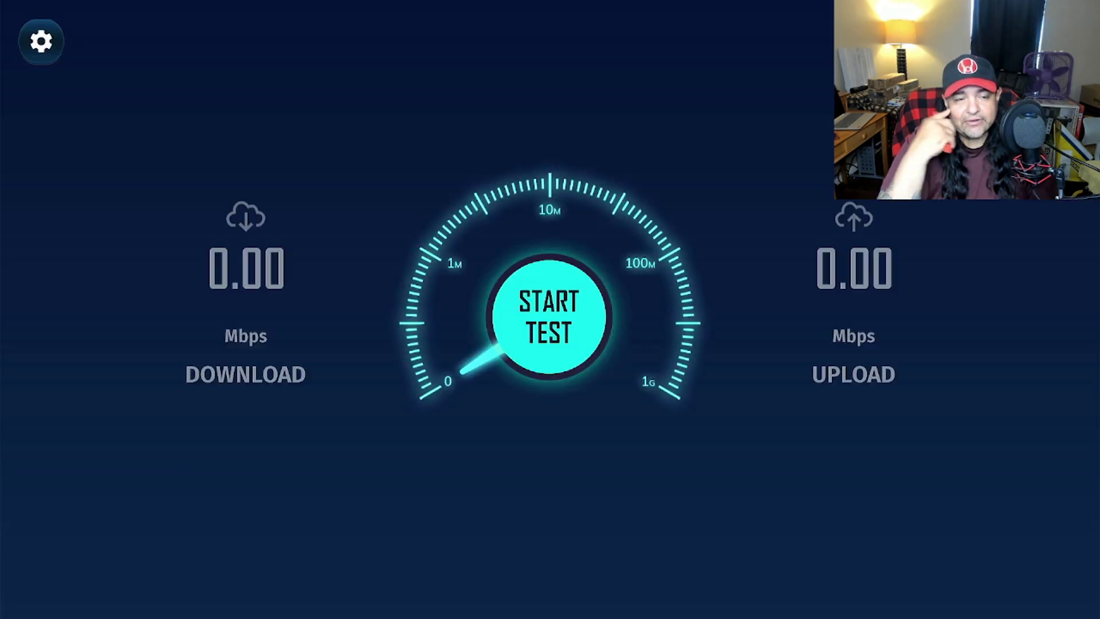
pyautogui.press('Home')
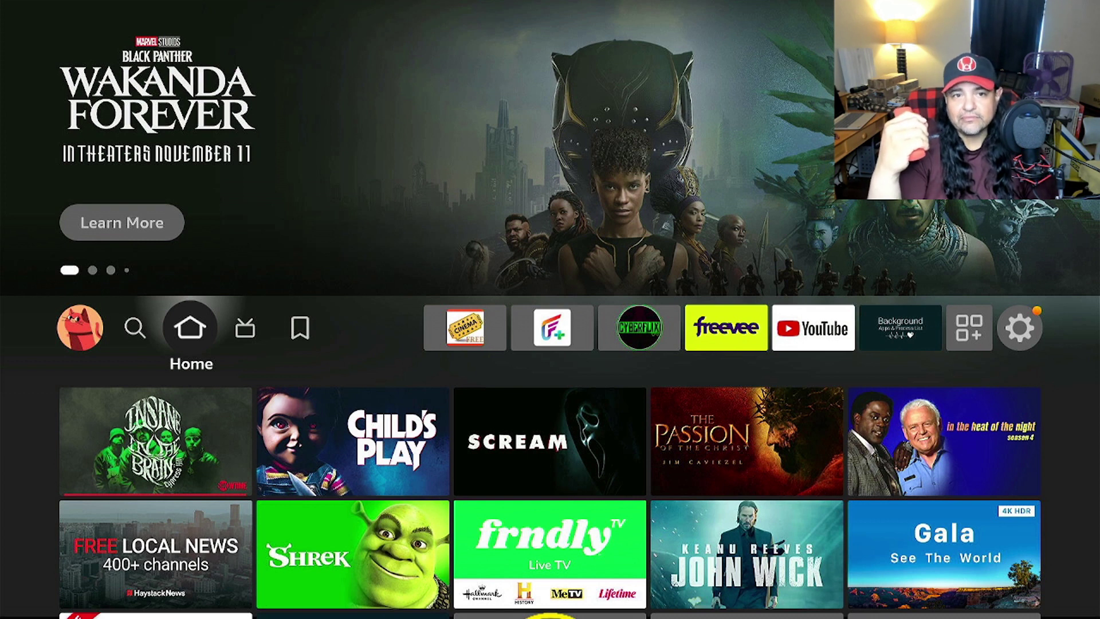
pyautogui.press('Left')
pyautogui.press('Left')
pyautogui.press('Left')
pyautogui.press('Left')
pyautogui.press('Left')
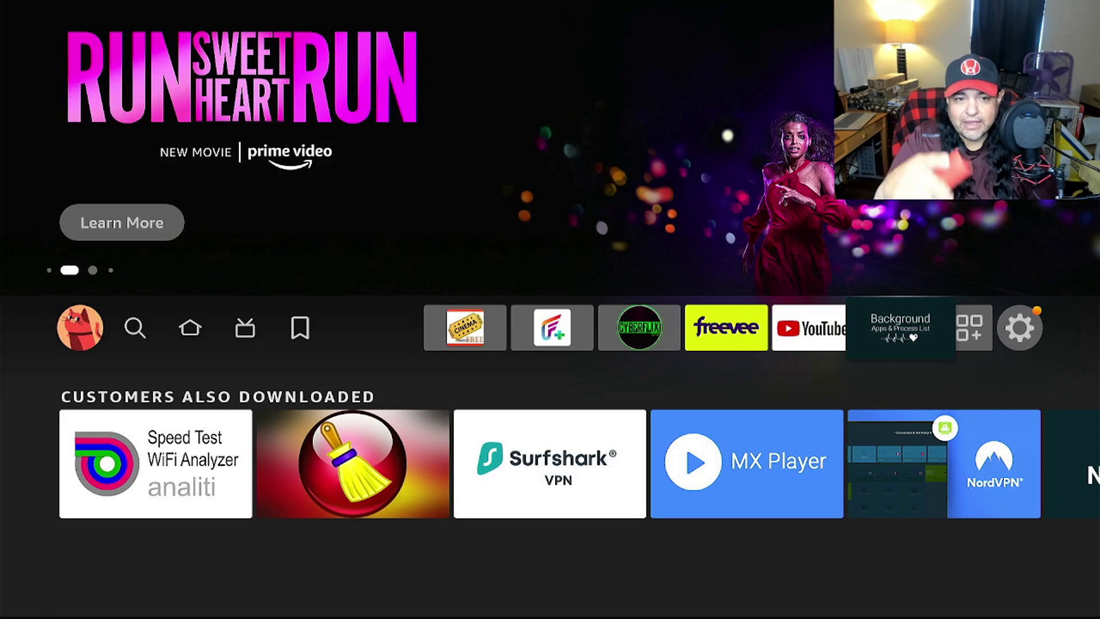
pyautogui.press('Return')
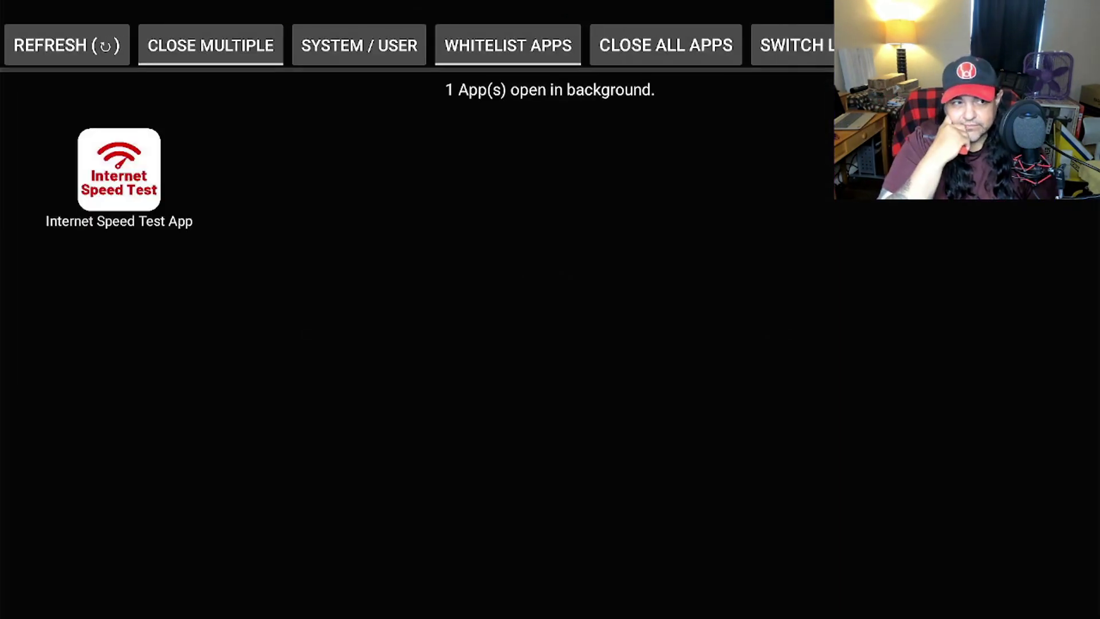
pyautogui.press('Right')
pyautogui.press('Right')
pyautogui.press('Right')
pyautogui.press('Right')
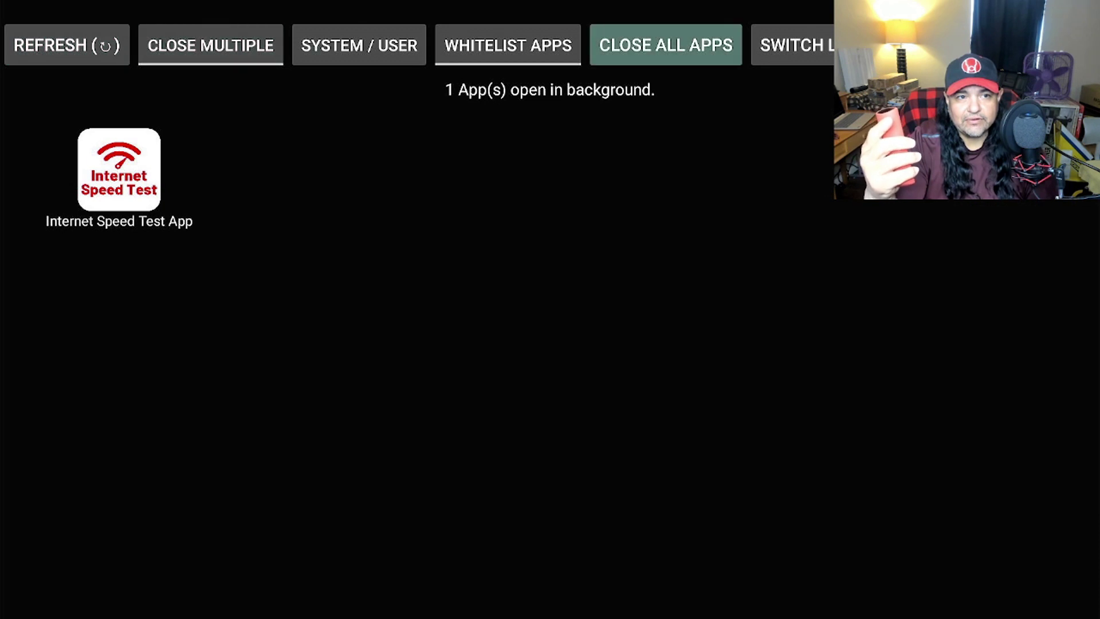
pyautogui.press('Left')
pyautogui.press('Left')
pyautogui.press('Left')
pyautogui.press('Left')
pyautogui.press('Right')
pyautogui.press('Return')
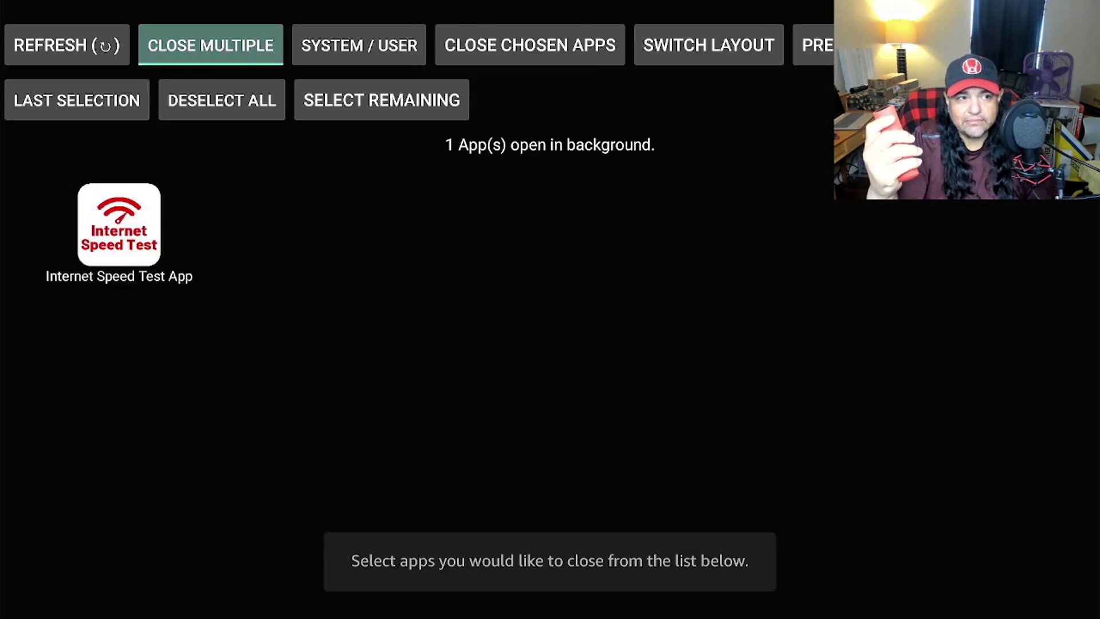
pyautogui.press('Return')
pyautogui.press('Left')
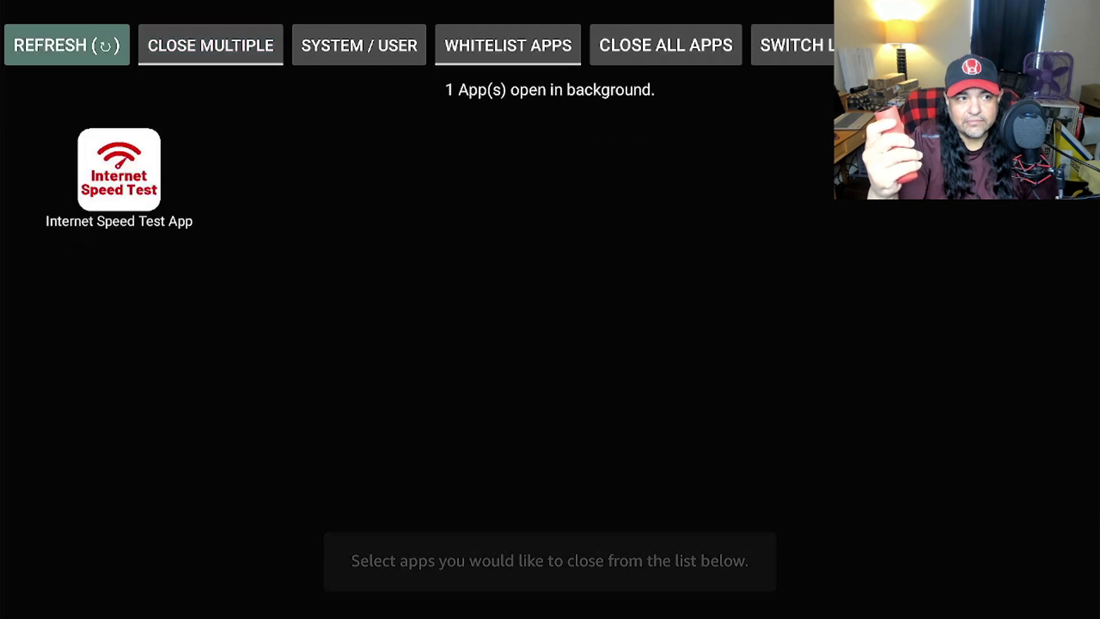
pyautogui.press('Right')
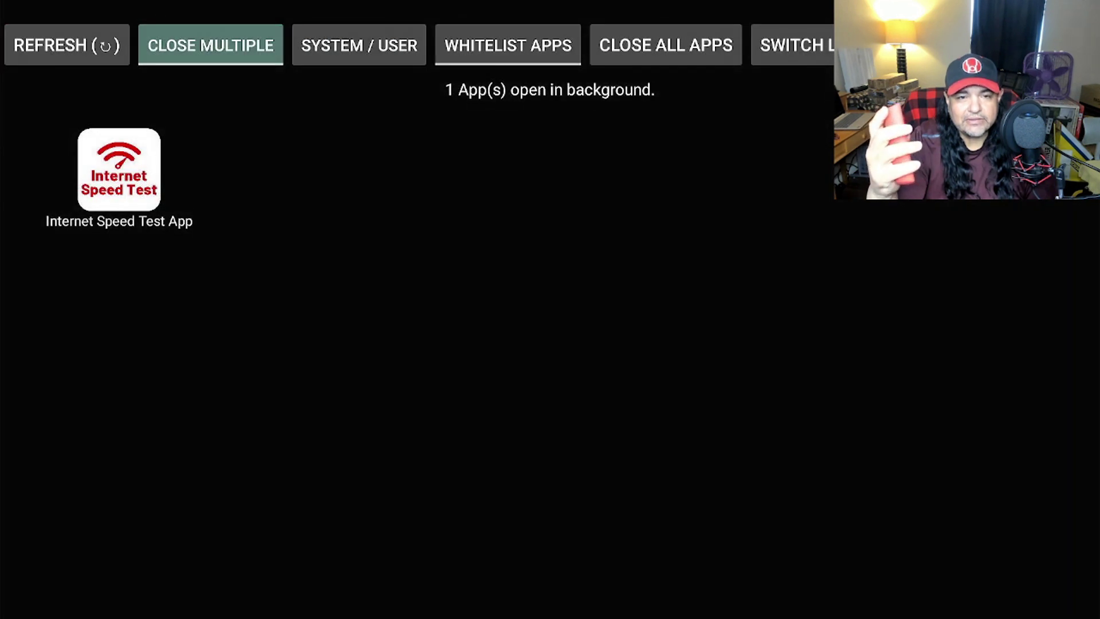
pyautogui.press('Home')
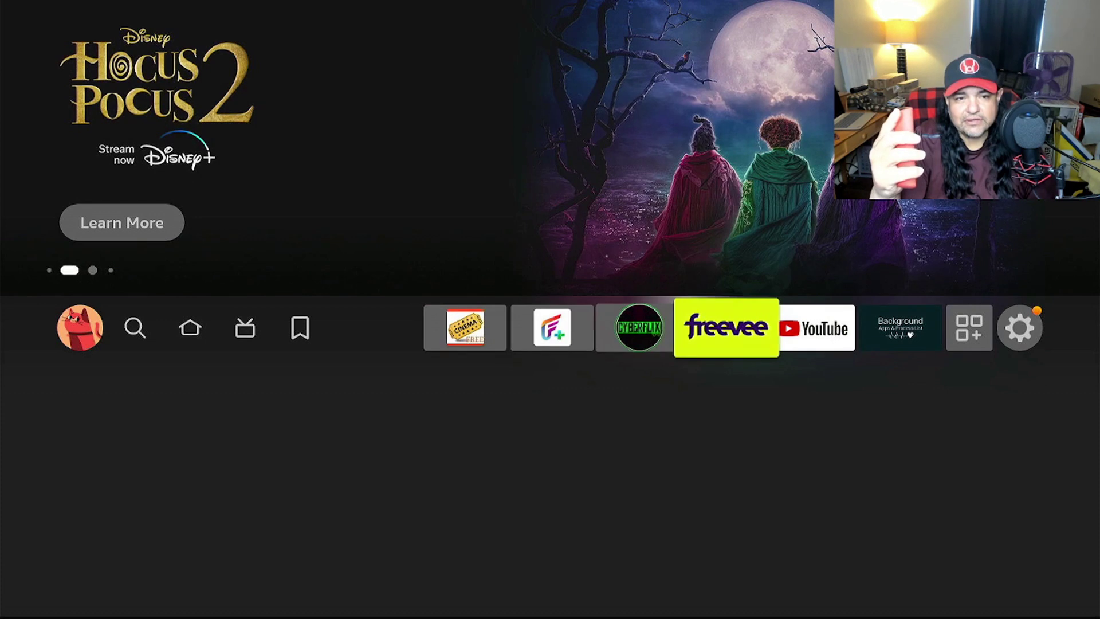
# Open YouTube signed-out by skipping sign-in, go Home, and reopen the background apps manager
pyautogui.press('Right')
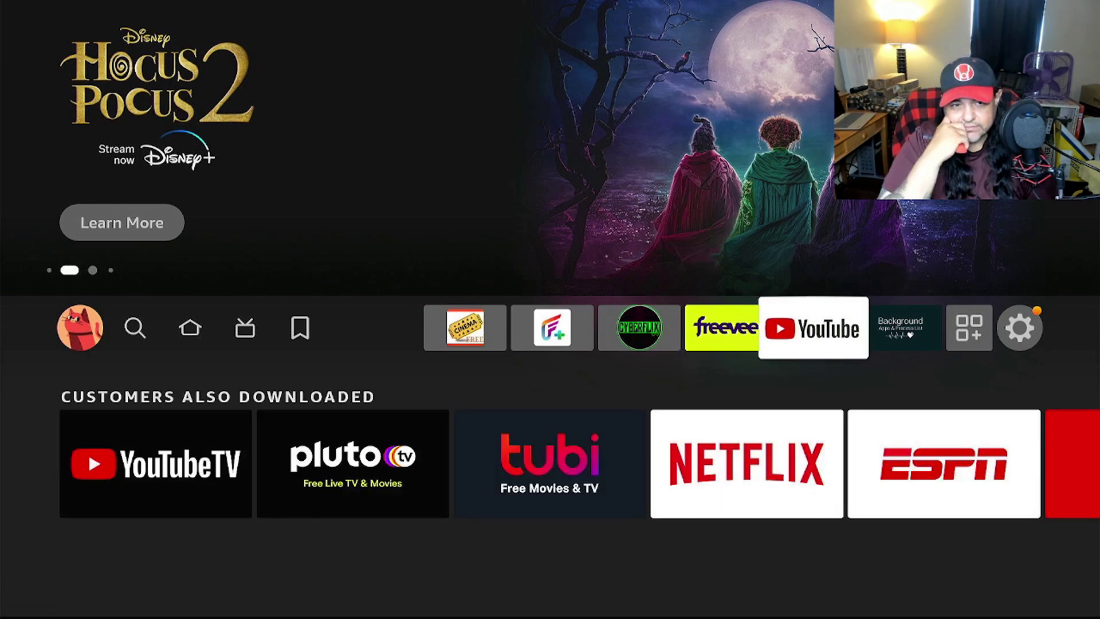
pyautogui.press('Return')
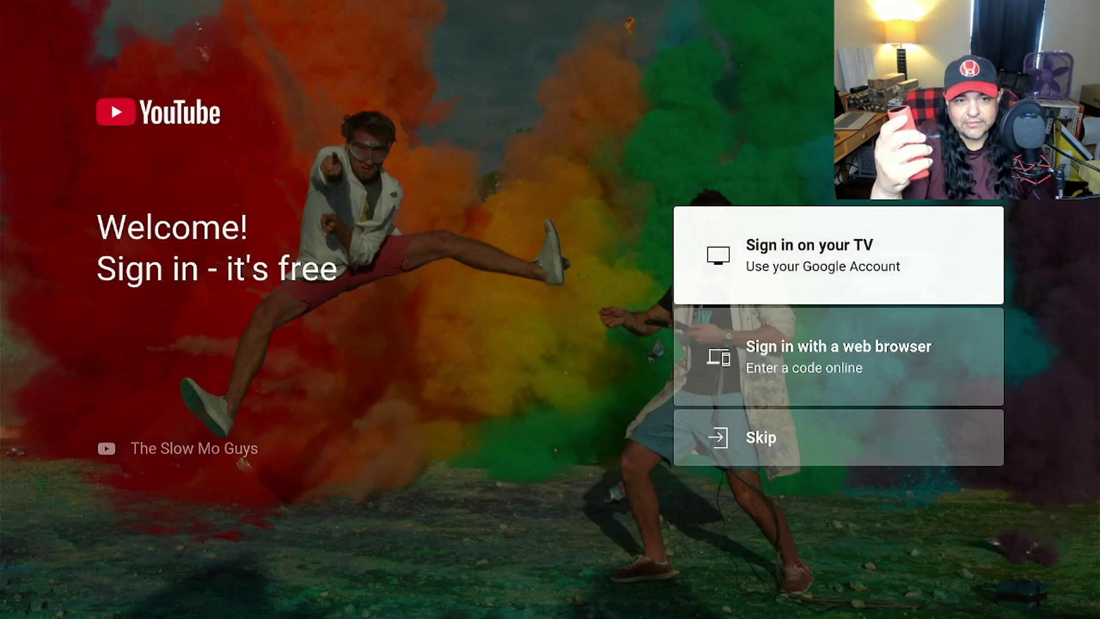
pyautogui.press('Down')
pyautogui.press('Down')
pyautogui.press('Return')
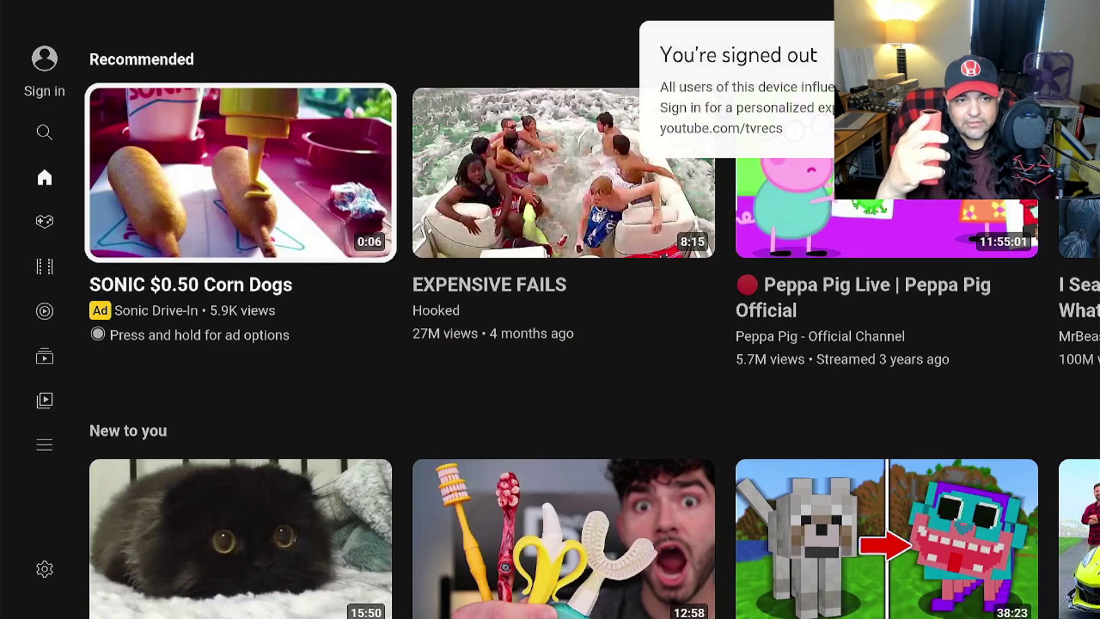
pyautogui.press('Home')
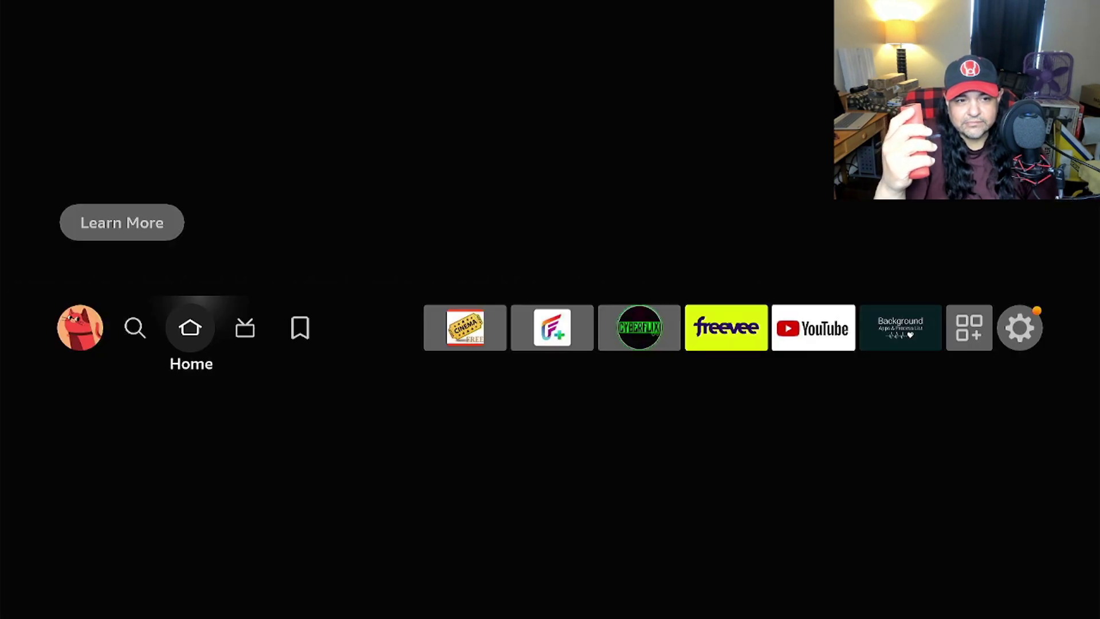
pyautogui.press('Left')
pyautogui.press('Left')
pyautogui.press('Left')
pyautogui.press('Left')
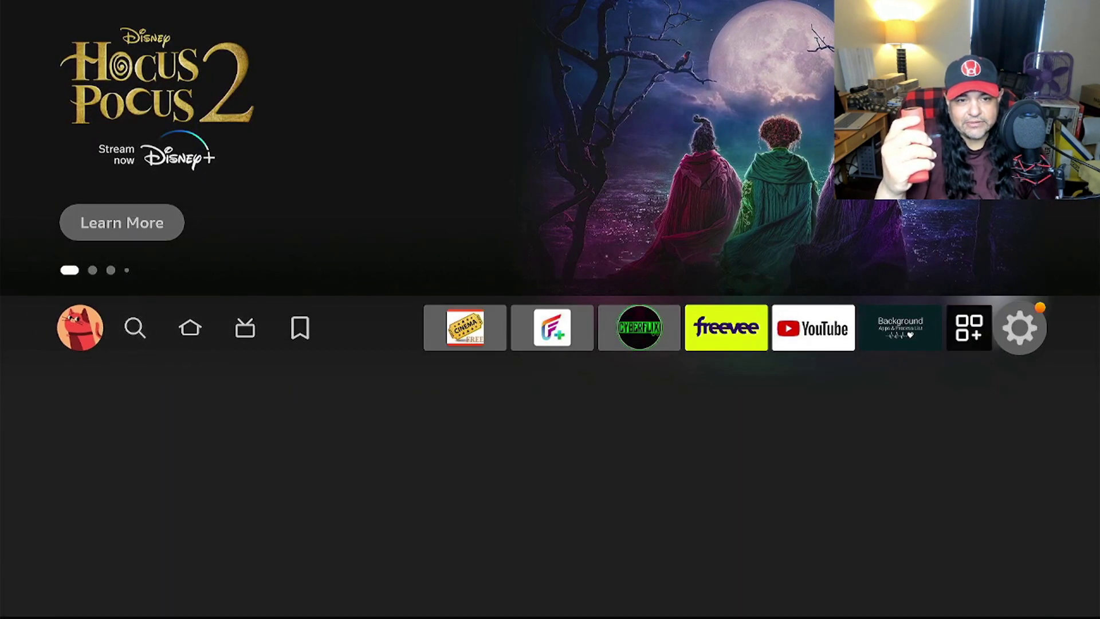
pyautogui.press('Return')
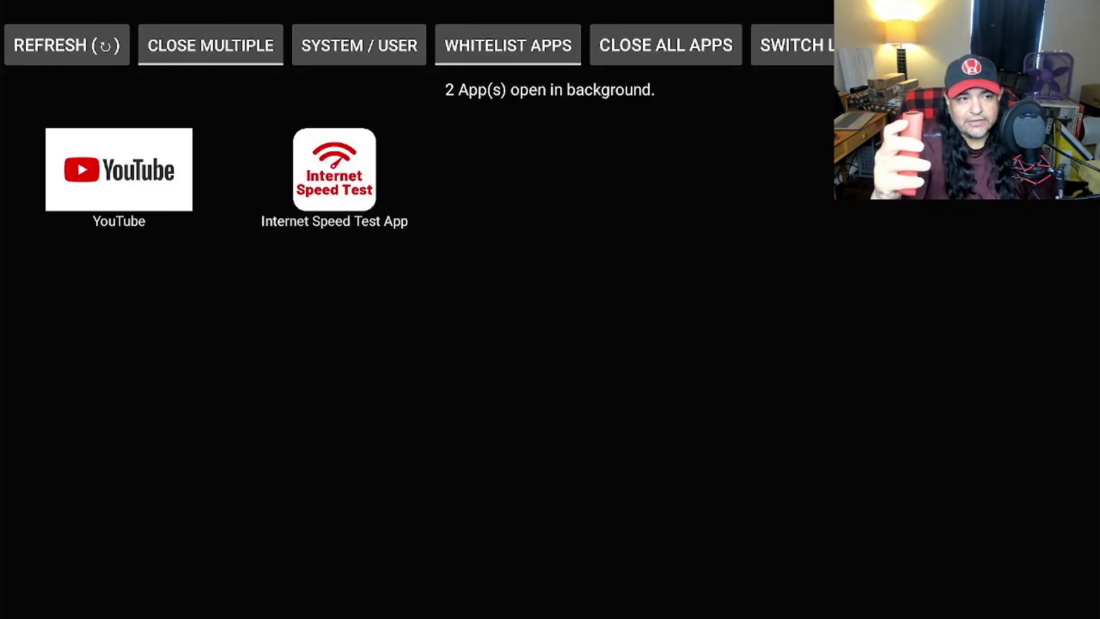
# Browse the YouTube and Internet Speed Test tiles and the manager's top action buttons
pyautogui.press('Left')
pyautogui.press('Right')
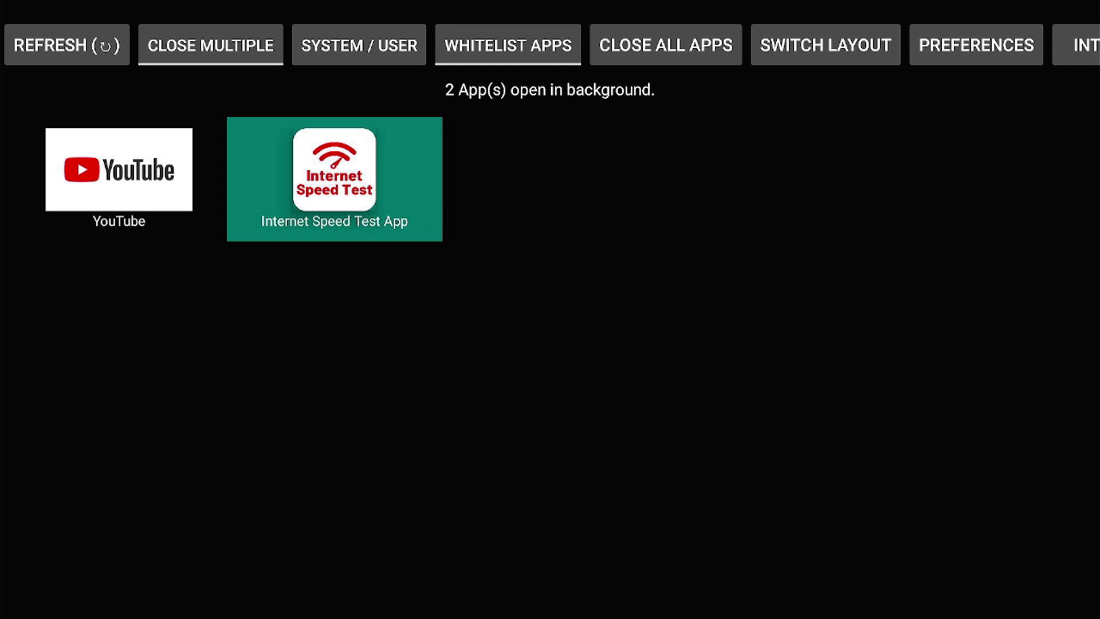
pyautogui.click(358, 44)
pyautogui.press('Left')
pyautogui.press('Left')
pyautogui.press('Right')
pyautogui.press('Right')
pyautogui.press('Right')
pyautogui.press('Right')
pyautogui.press('Right')
pyautogui.press('Right')
pyautogui.press('Right')
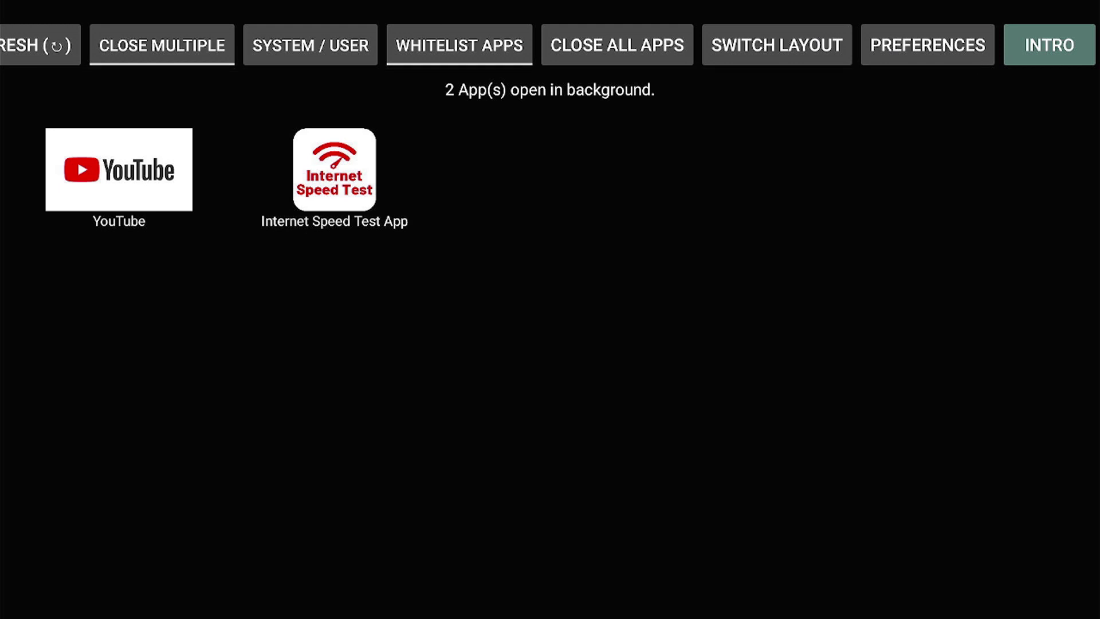
pyautogui.press('Left')
pyautogui.press('Left')
pyautogui.press('Left')
pyautogui.press('Left')
pyautogui.press('Left')
pyautogui.press('Left')
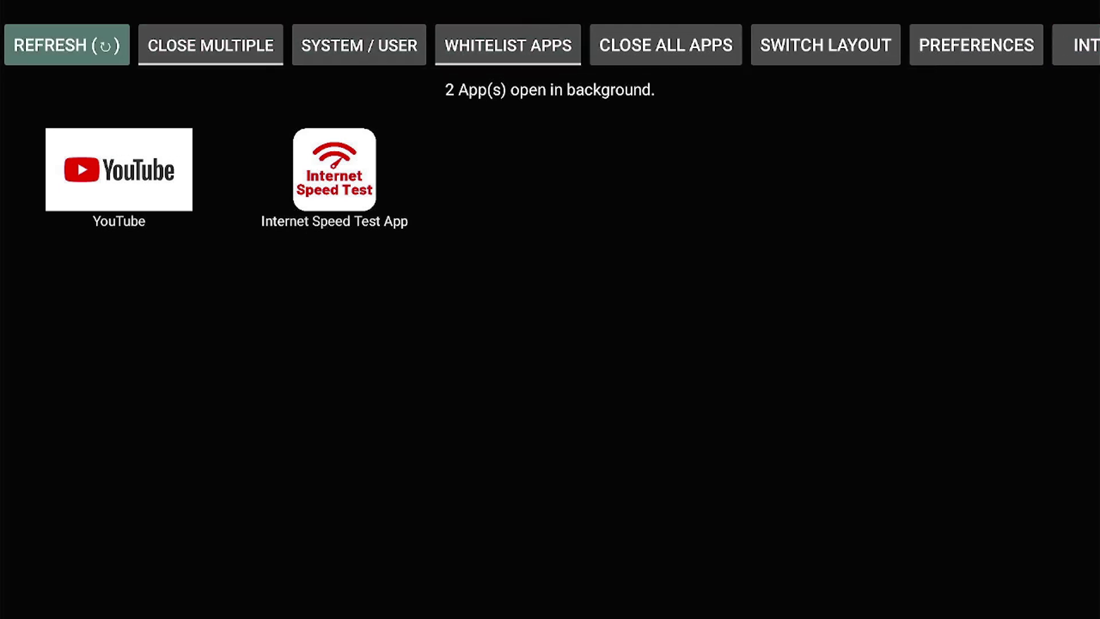
# Toggle CLOSE MULTIPLE selection mode on and then off again
pyautogui.press('Right')
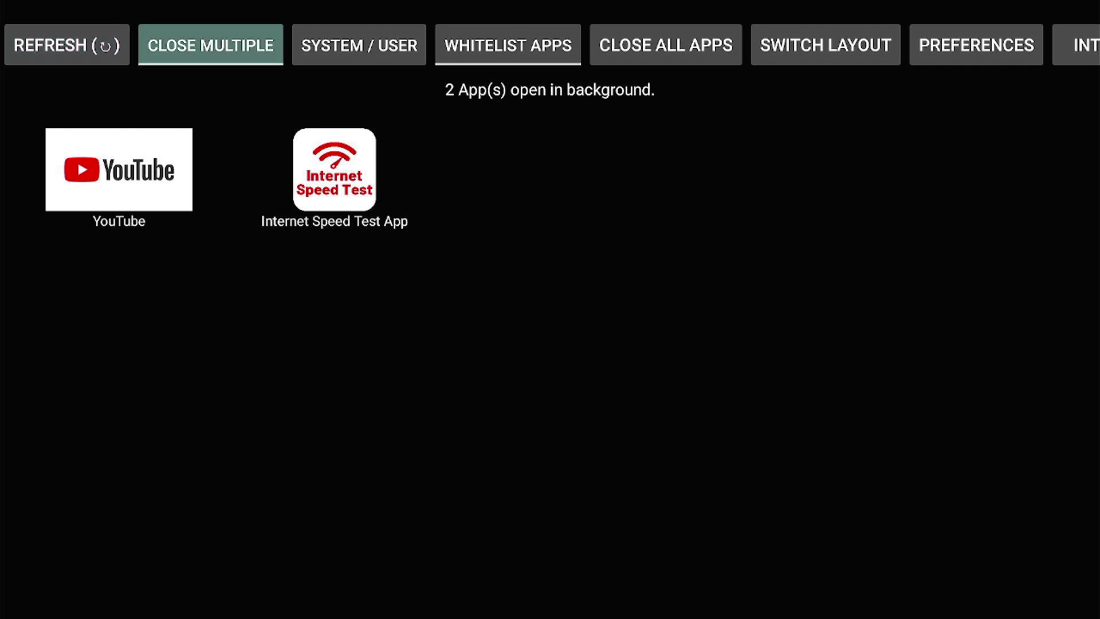
pyautogui.press('Return')
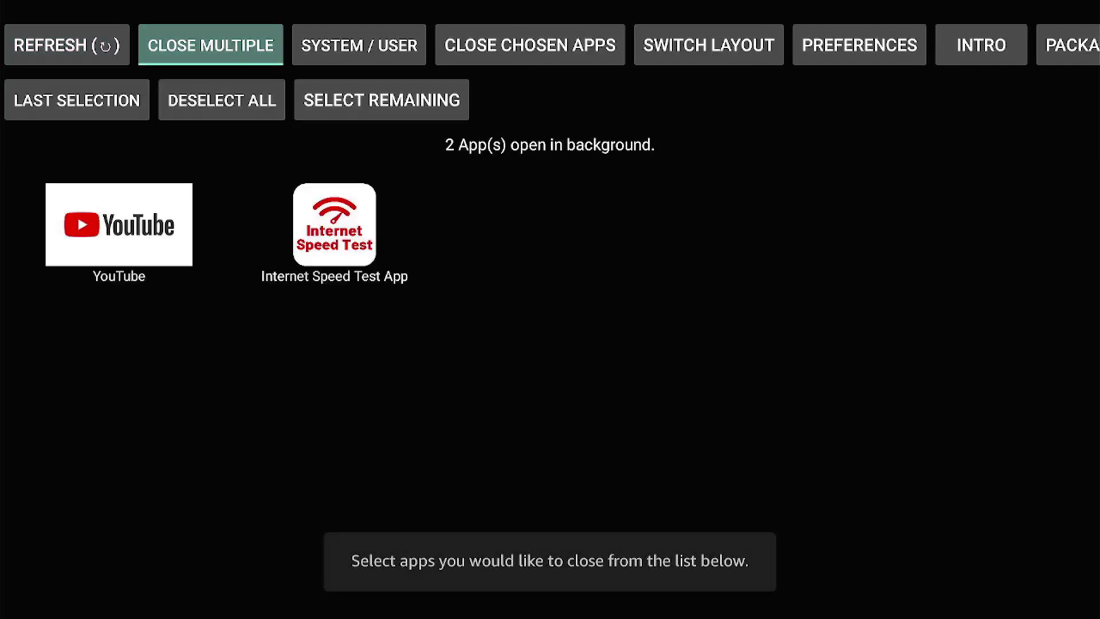
pyautogui.press('Return')
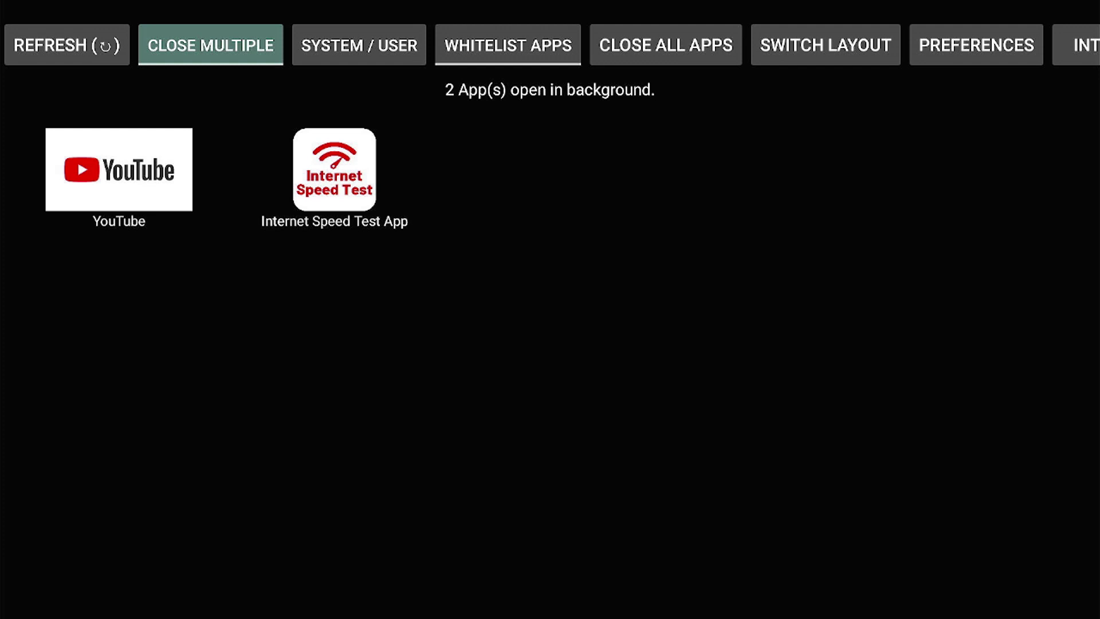
pyautogui.press('Right')
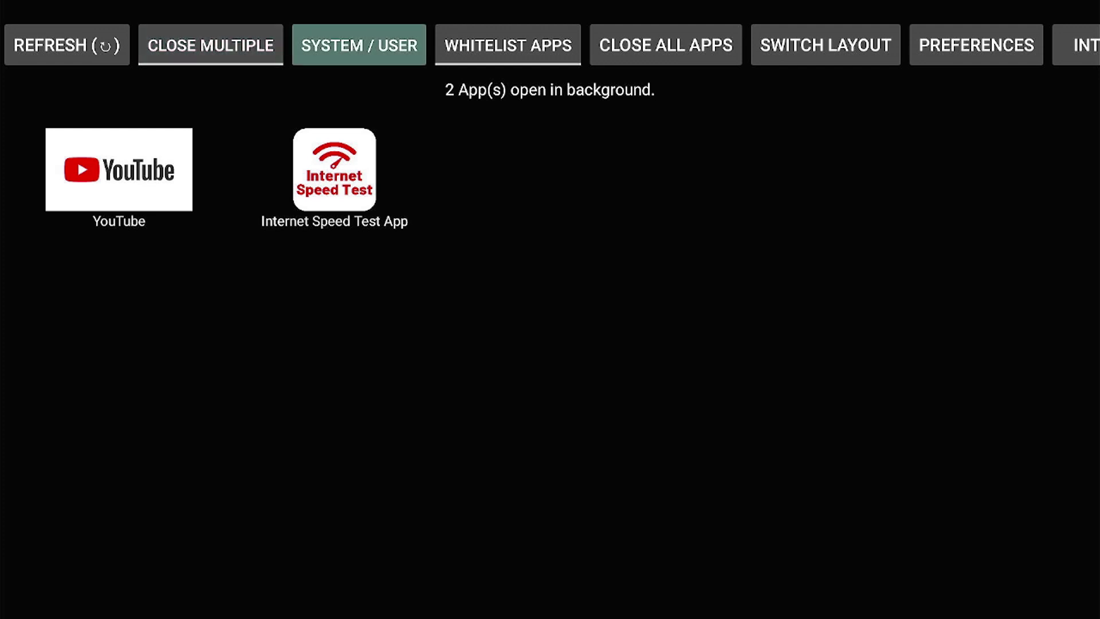
pyautogui.press('Return')
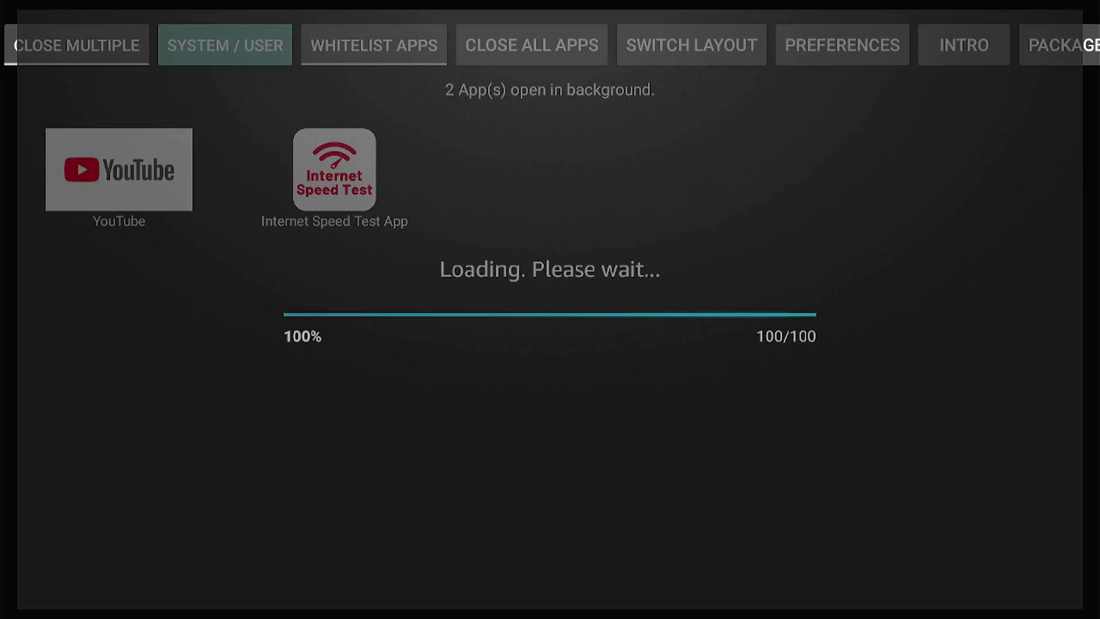
pyautogui.press('Down')
pyautogui.press('Down')
pyautogui.press('Down')
pyautogui.press('Down')
pyautogui.press('Down')
pyautogui.press('Down')
pyautogui.press('Down')
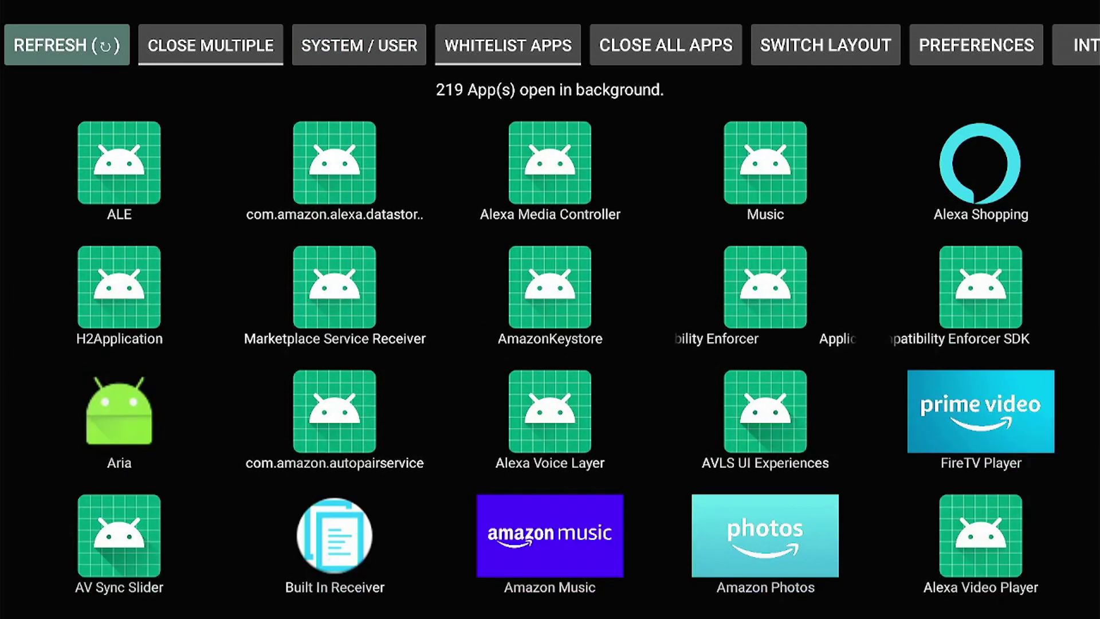
pyautogui.press('Up')
pyautogui.press('Up')
pyautogui.press('Up')
pyautogui.press('Up')
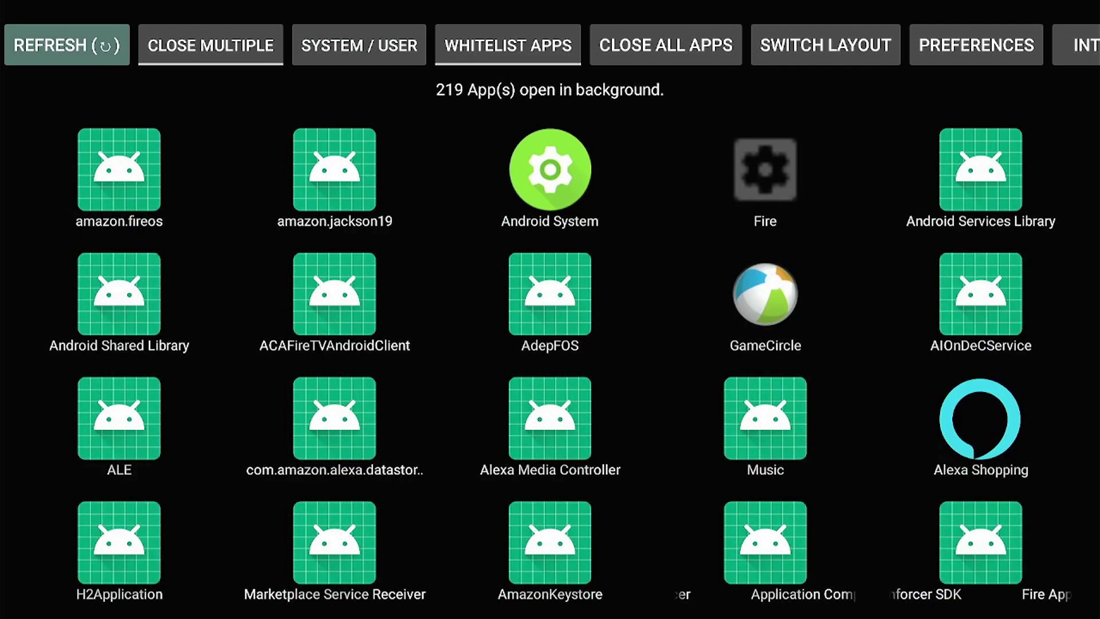
pyautogui.press('Right')
pyautogui.press('Right')
pyautogui.press('Return')
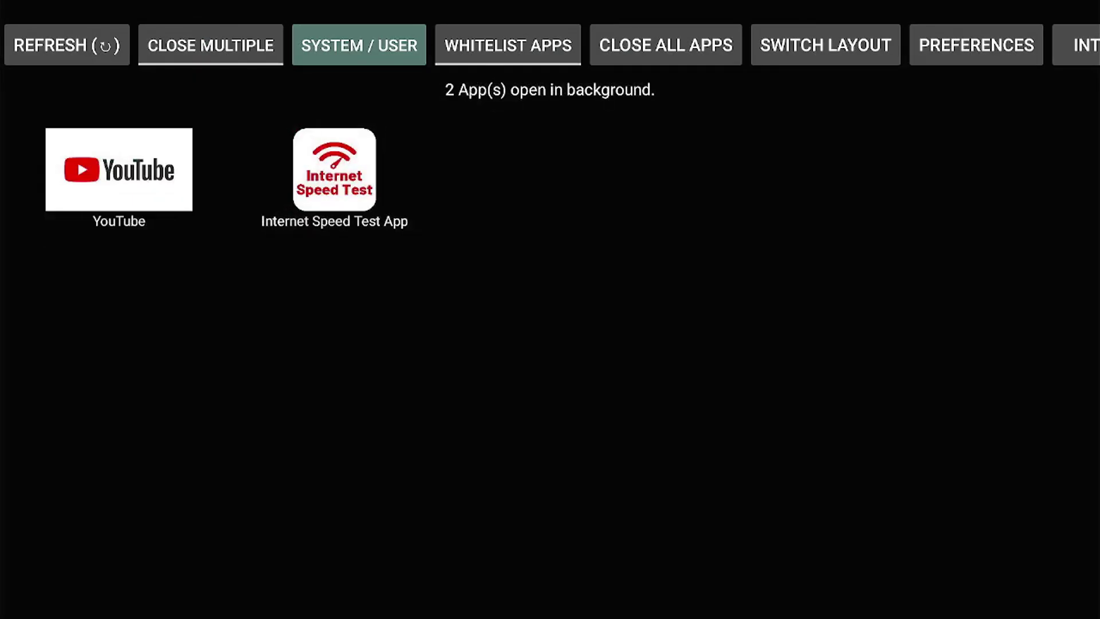
pyautogui.press('Right')
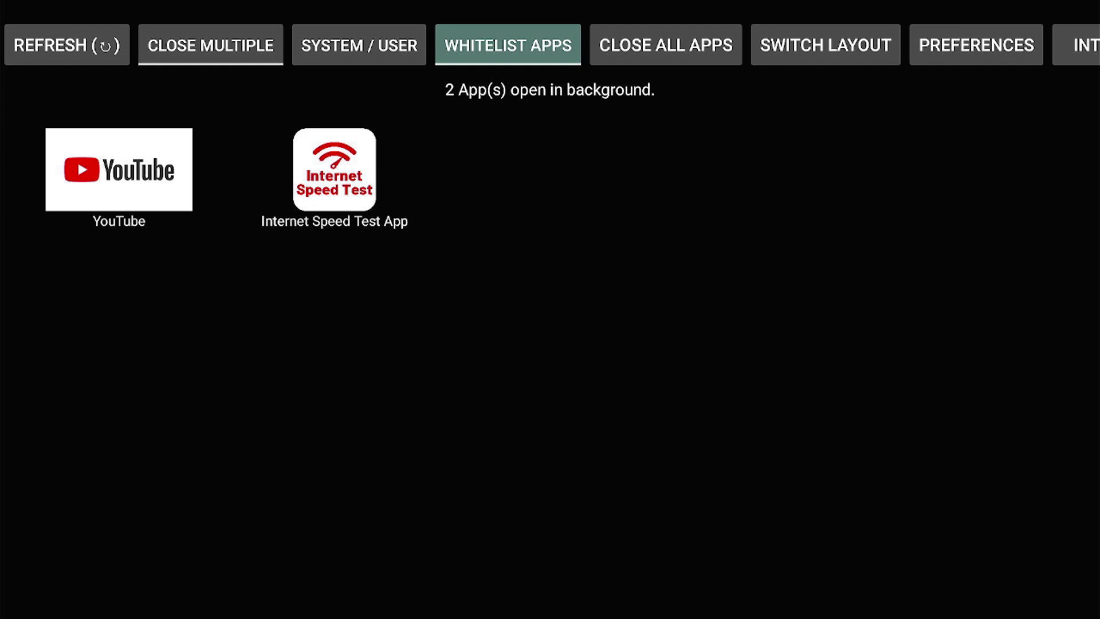
pyautogui.press('Return')
pyautogui.press('Return')
pyautogui.press('Right')
pyautogui.press('Down')
pyautogui.press('Left')
pyautogui.press('Right')
pyautogui.press('Up')
pyautogui.press('Right')
pyautogui.press('Right')
pyautogui.press('Right')
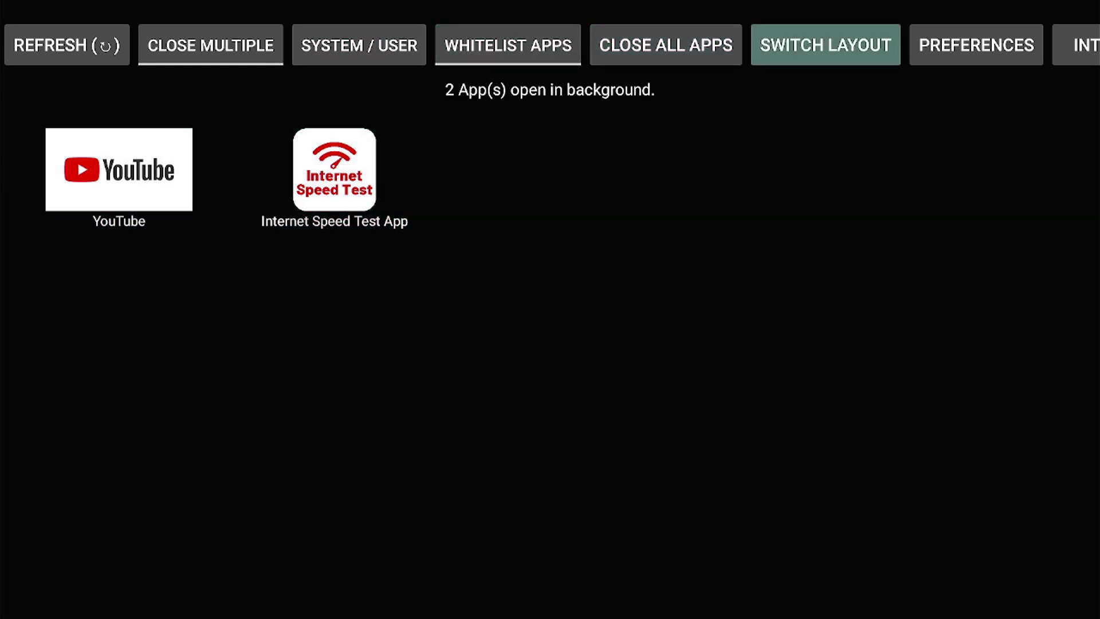
pyautogui.press('Return')
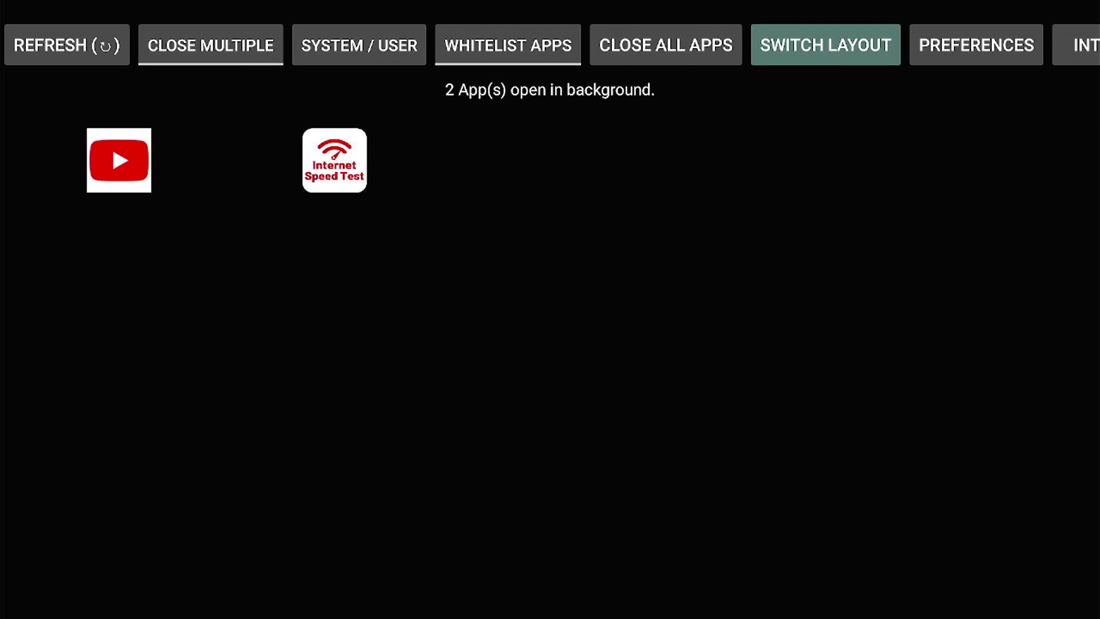
pyautogui.press('Return')
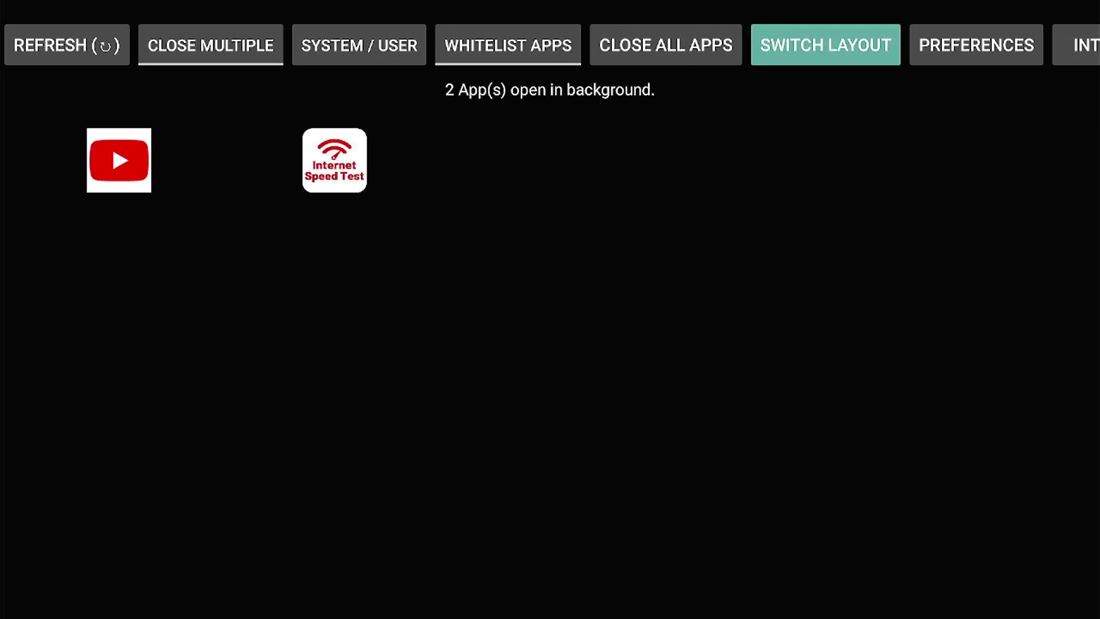
pyautogui.press('Right')
pyautogui.press('Return')
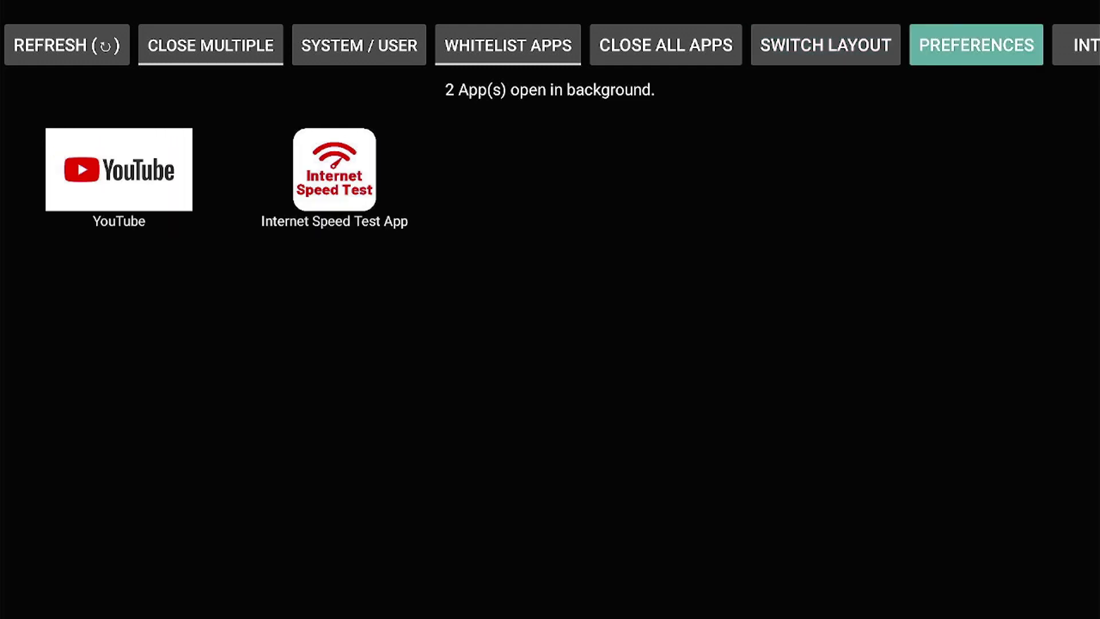
pyautogui.press('Up')
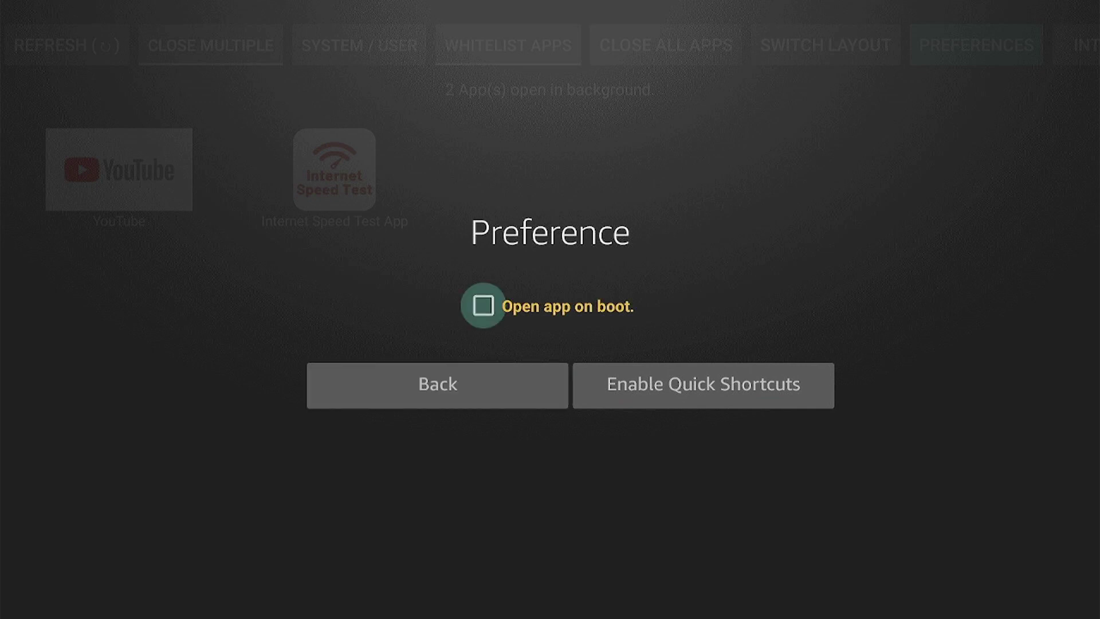
pyautogui.press('Down')
pyautogui.press('Return')
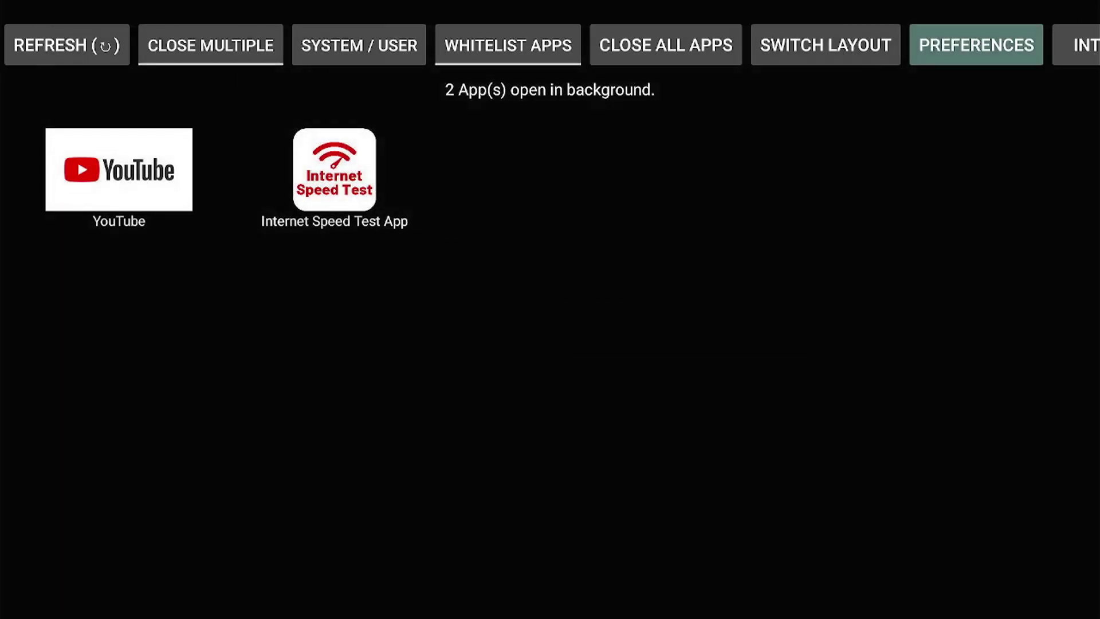
pyautogui.press('Right')
pyautogui.press('Right')
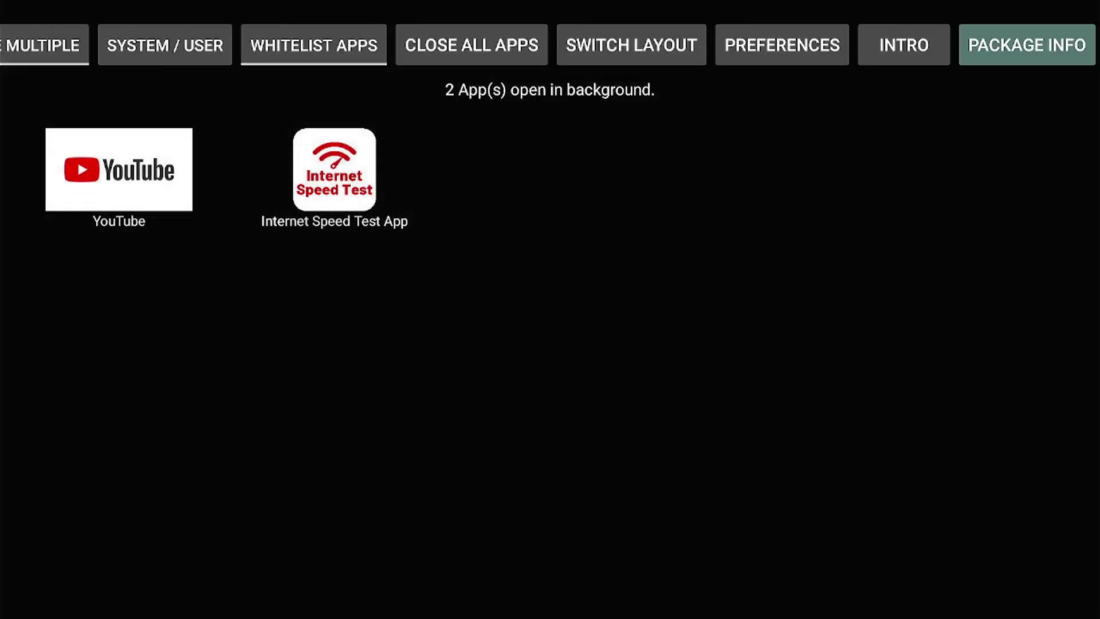
pyautogui.press('Return')
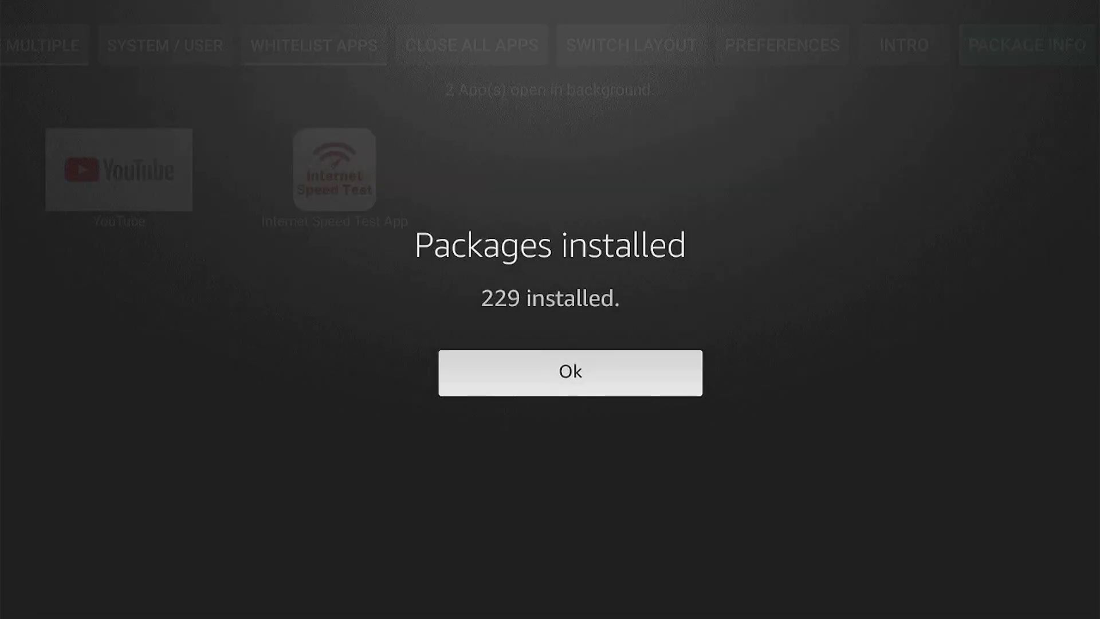
pyautogui.press('Return')
pyautogui.press('Left')
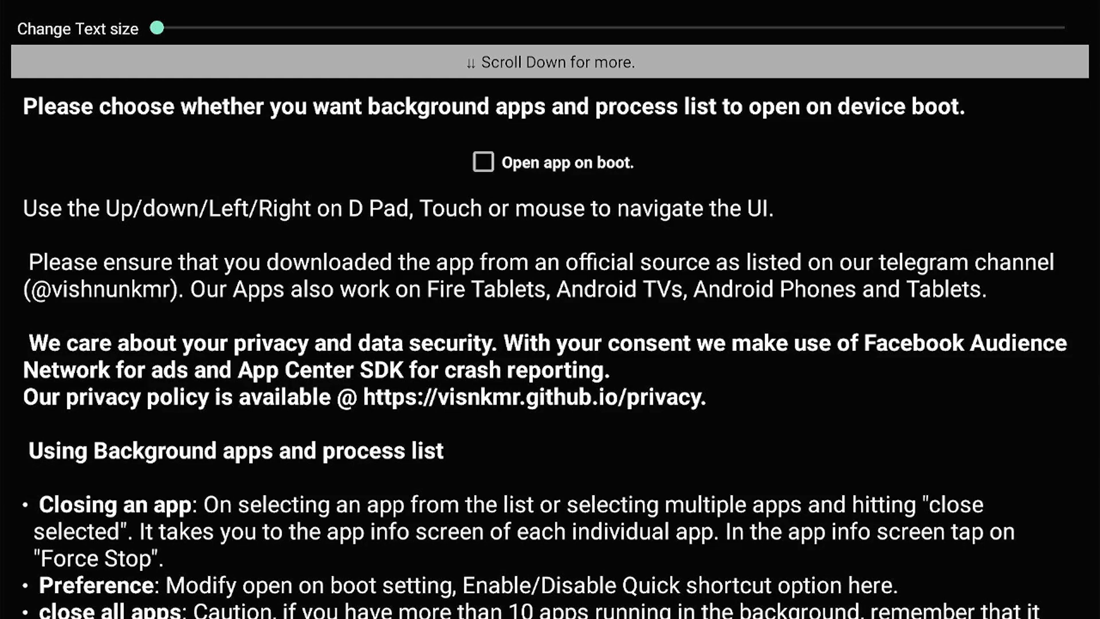
pyautogui.press('Down')
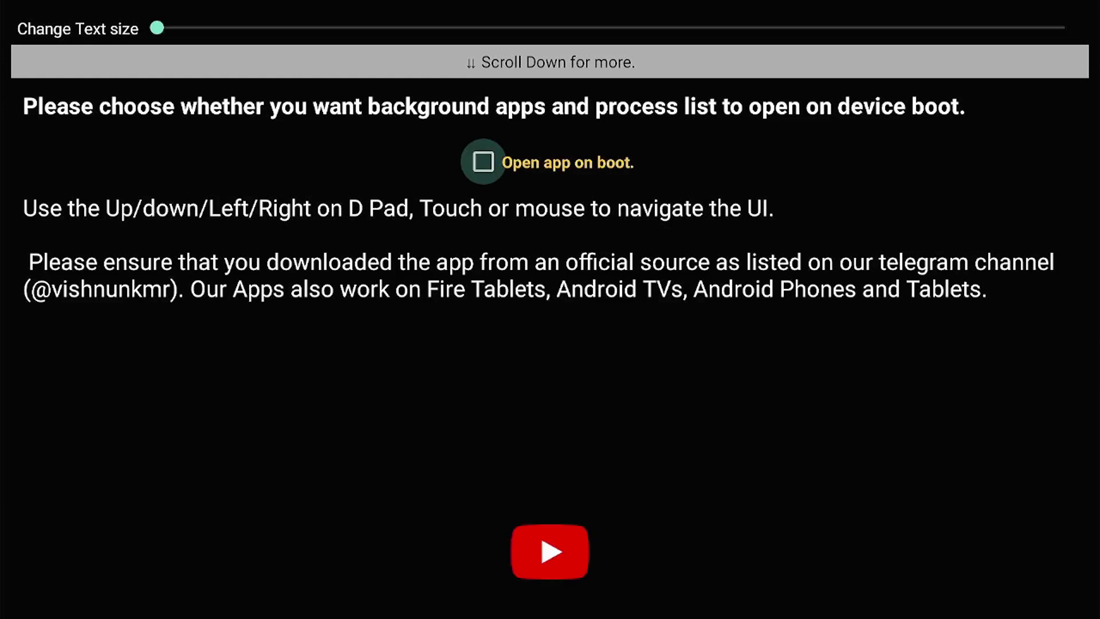
pyautogui.press('Down')
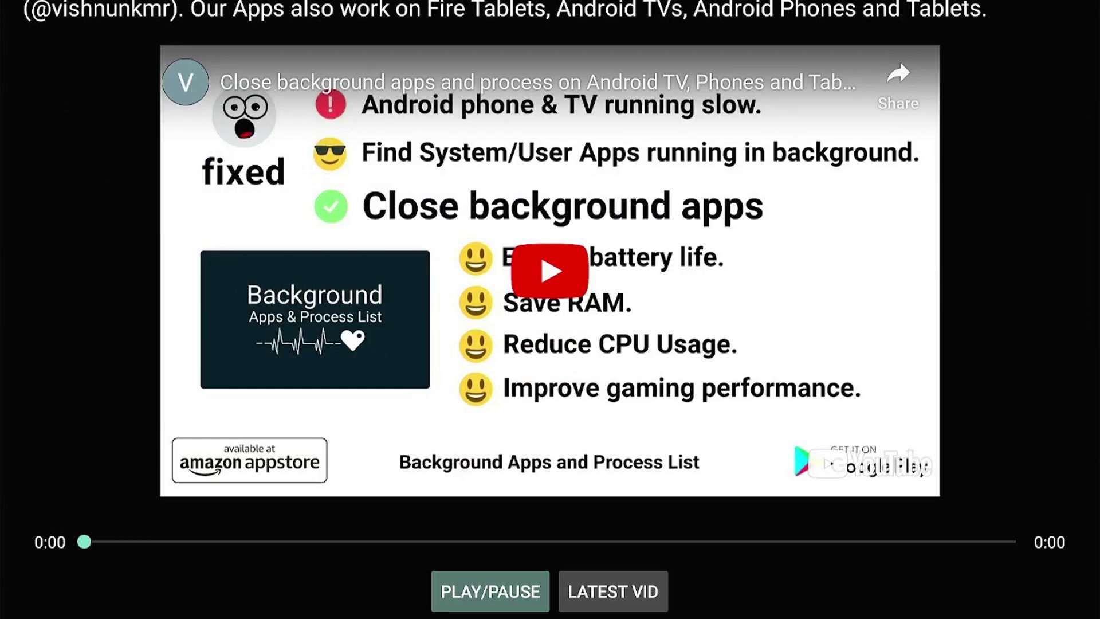
pyautogui.scroll(-10, 550, 309)
pyautogui.scroll(-3, 550, 310)
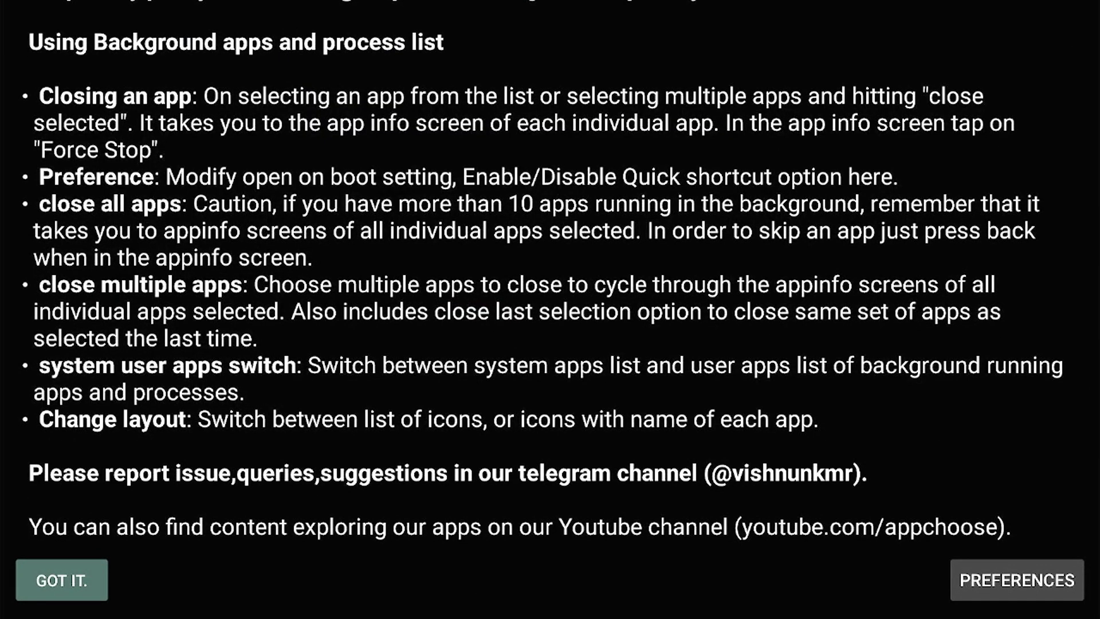
pyautogui.press('Return')
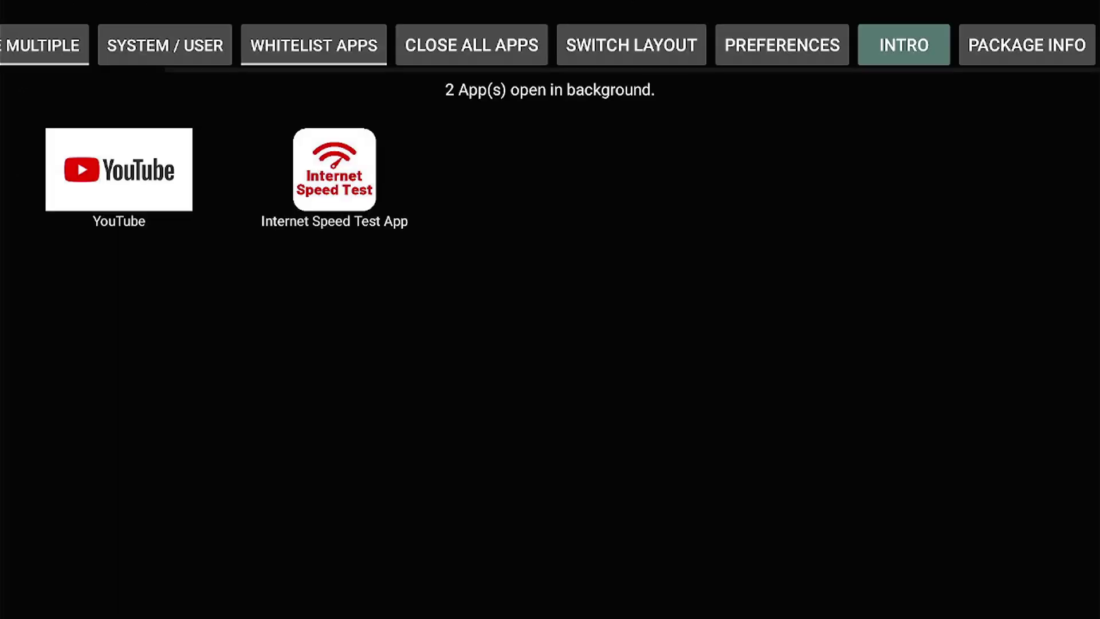
# Force stop Internet Speed Test and clear its cache, then return to the list
pyautogui.click(334, 179)
pyautogui.press('Return')
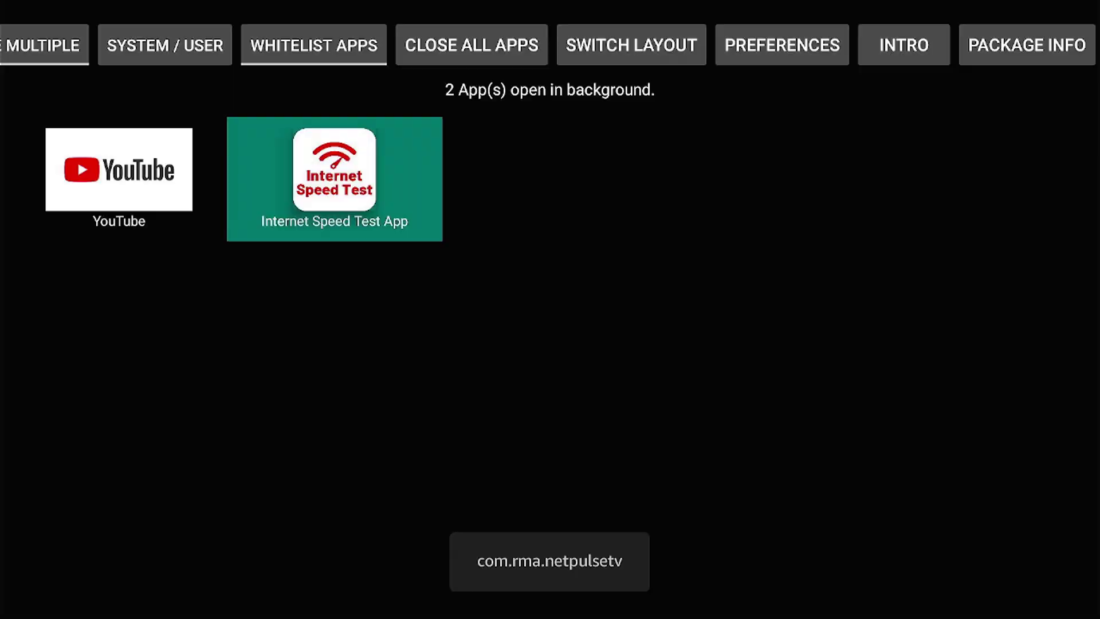
pyautogui.press('Down')
pyautogui.press('Down')
pyautogui.press('Down')
pyautogui.press('Down')
pyautogui.press('Down')
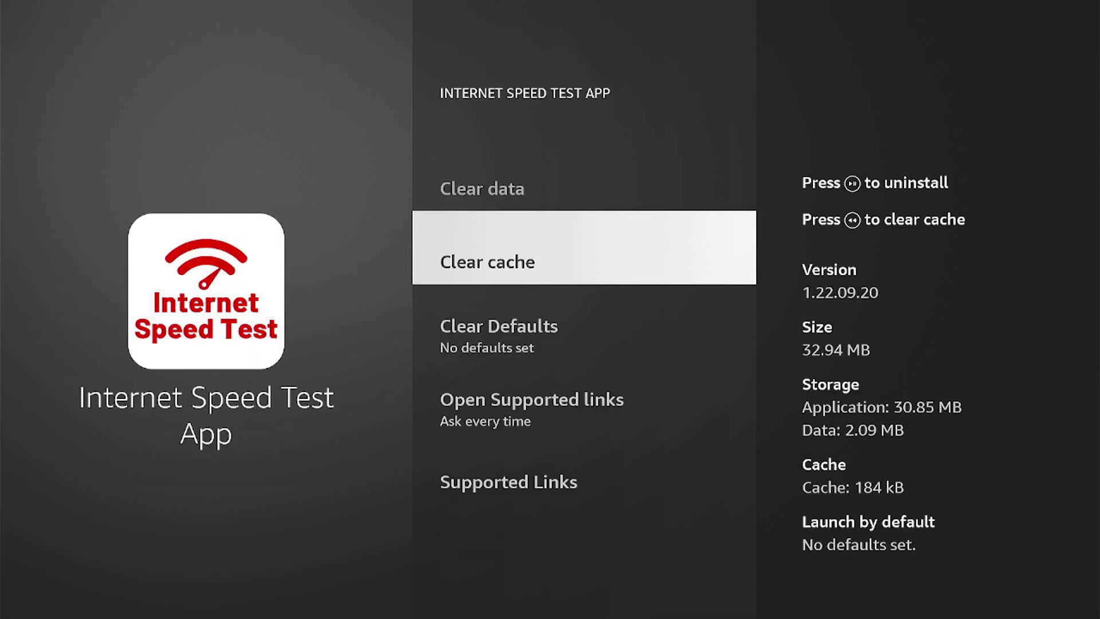
pyautogui.press('Return')
pyautogui.press('Escape')
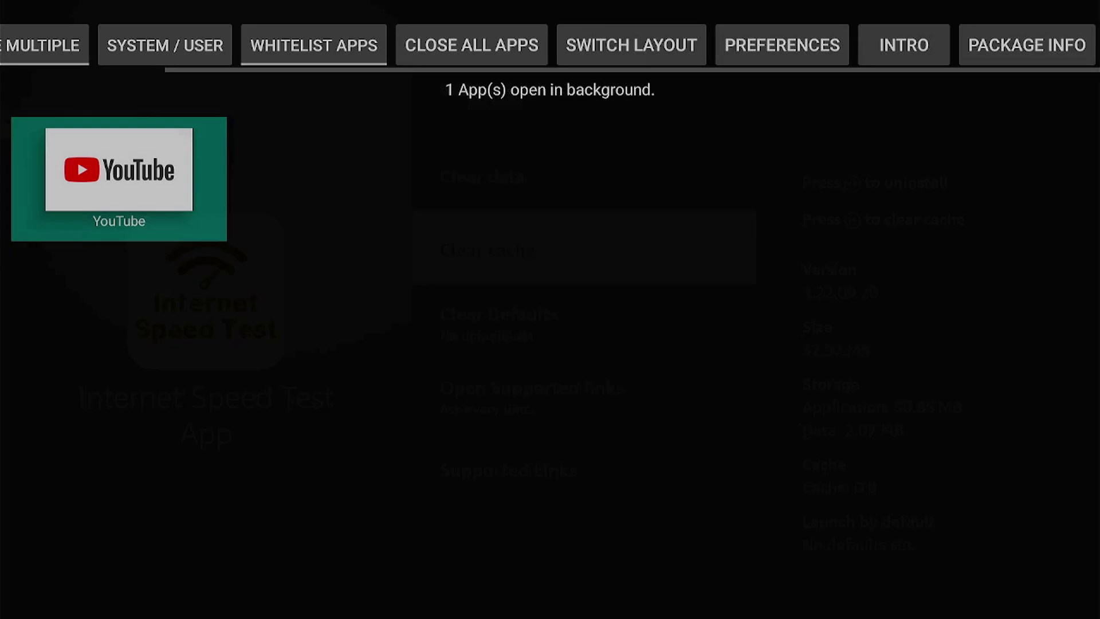
# Force stop YouTube and clear its cache, leaving the list empty
pyautogui.press('Return')
pyautogui.press('Down')
pyautogui.press('Down')
pyautogui.press('Down')
pyautogui.press('Down')
pyautogui.press('Down')
pyautogui.press('Return')
pyautogui.press('Escape')
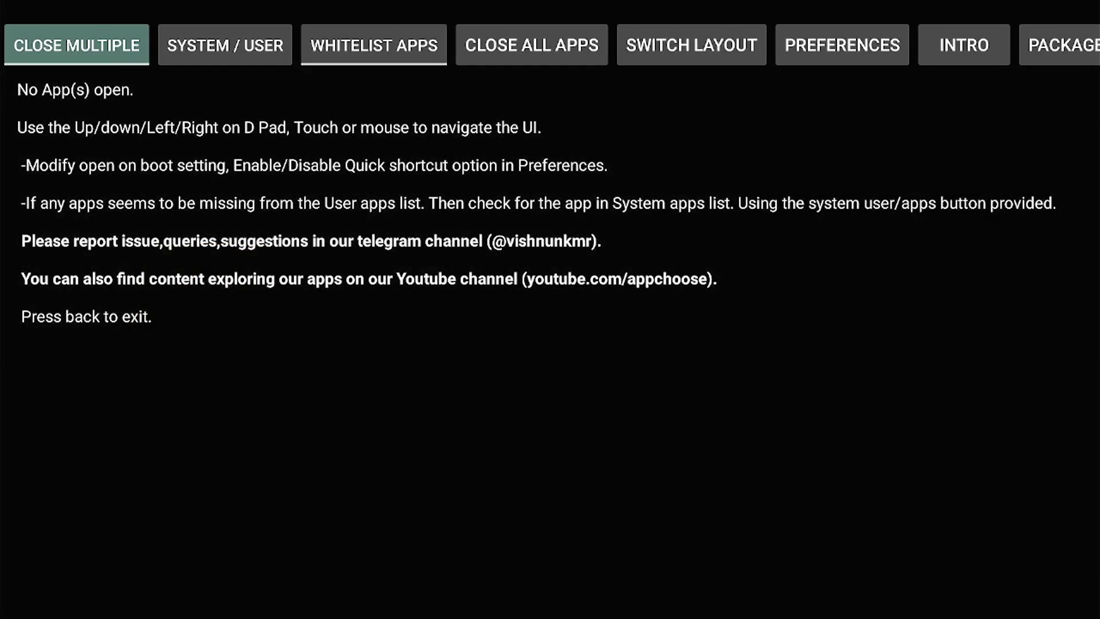
# Search Fire TV for 'bac' and launch Background Apps And Process List from the suggestions
pyautogui.press('Escape')
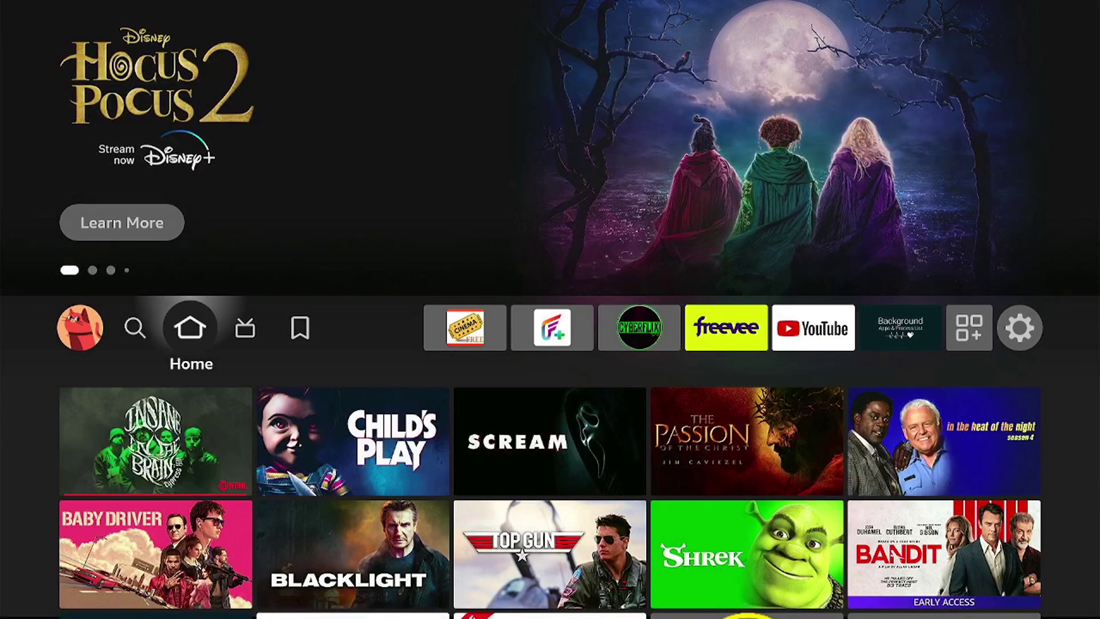
pyautogui.press('Left')
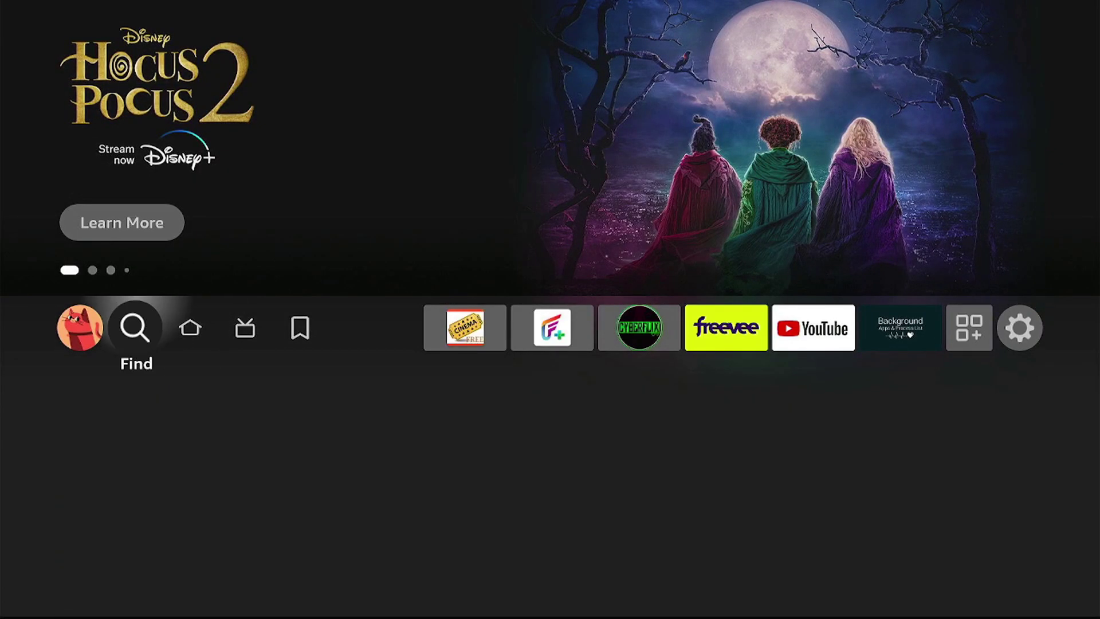
pyautogui.press('Down')
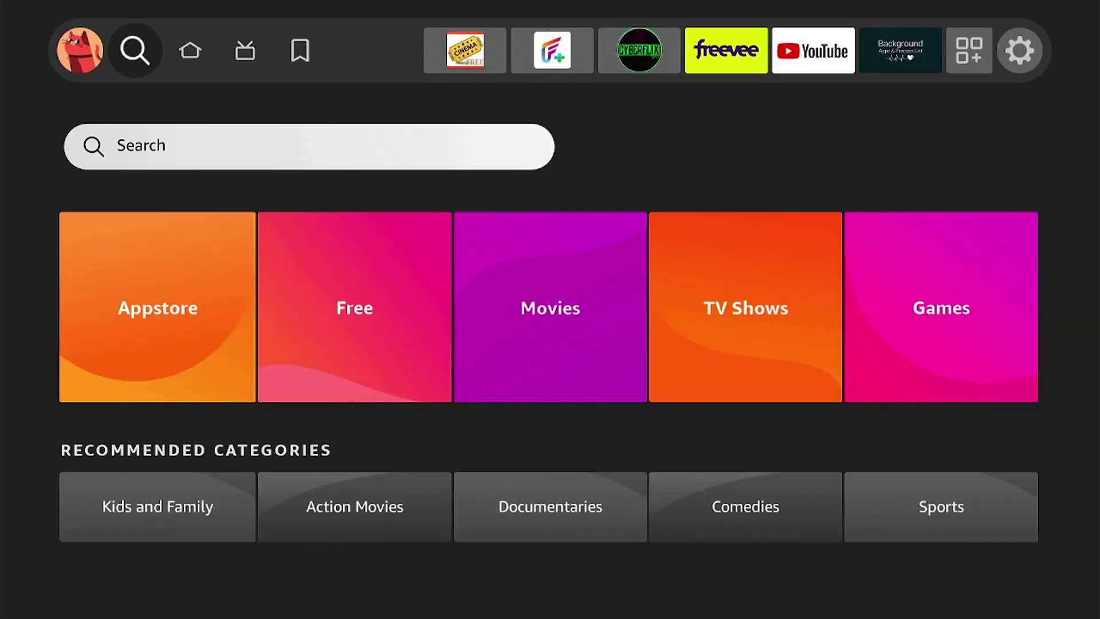
pyautogui.press('Return')
pyautogui.write('bac')
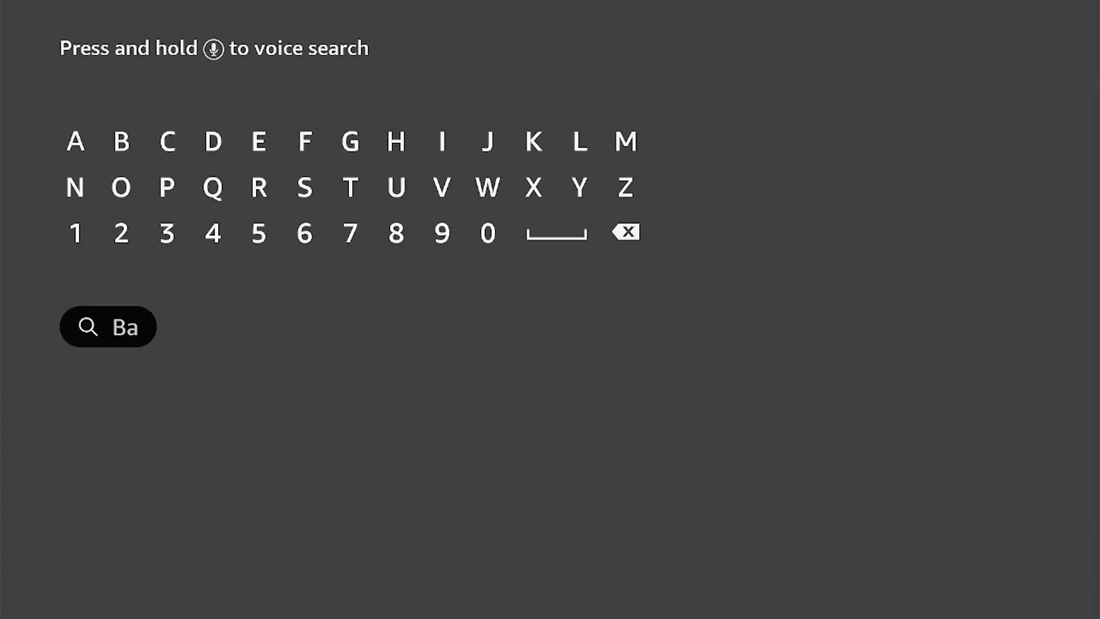
pyautogui.press('Down')
pyautogui.press('Down')
pyautogui.press('Down')
pyautogui.press('Down')
pyautogui.press('Down')
pyautogui.press('Down')
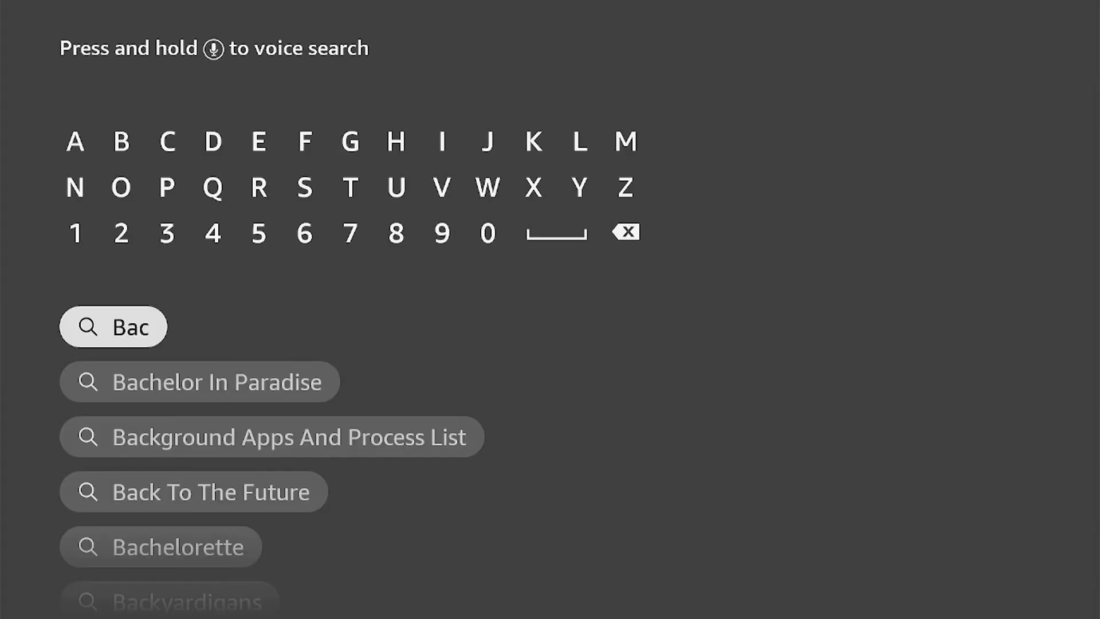
pyautogui.press('Up')
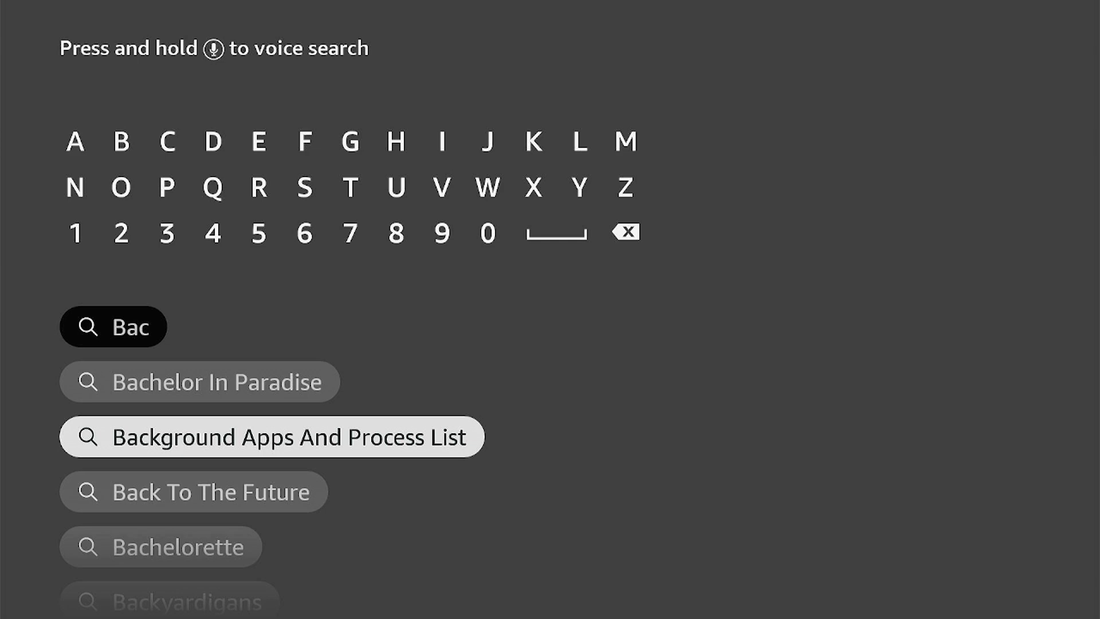
pyautogui.press('Return')
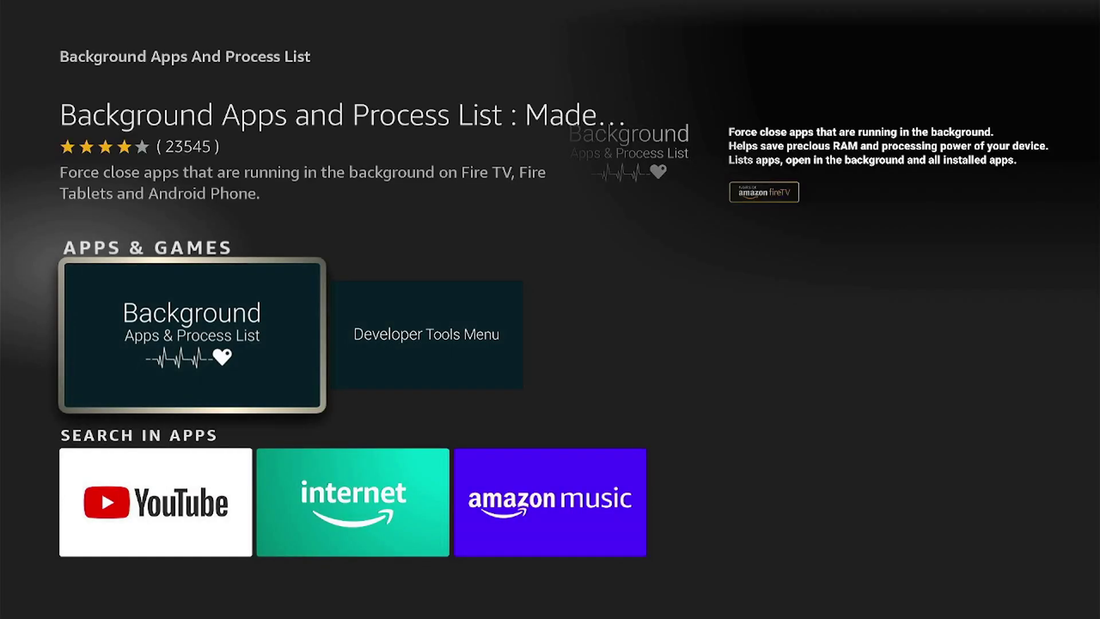
pyautogui.press('Return')
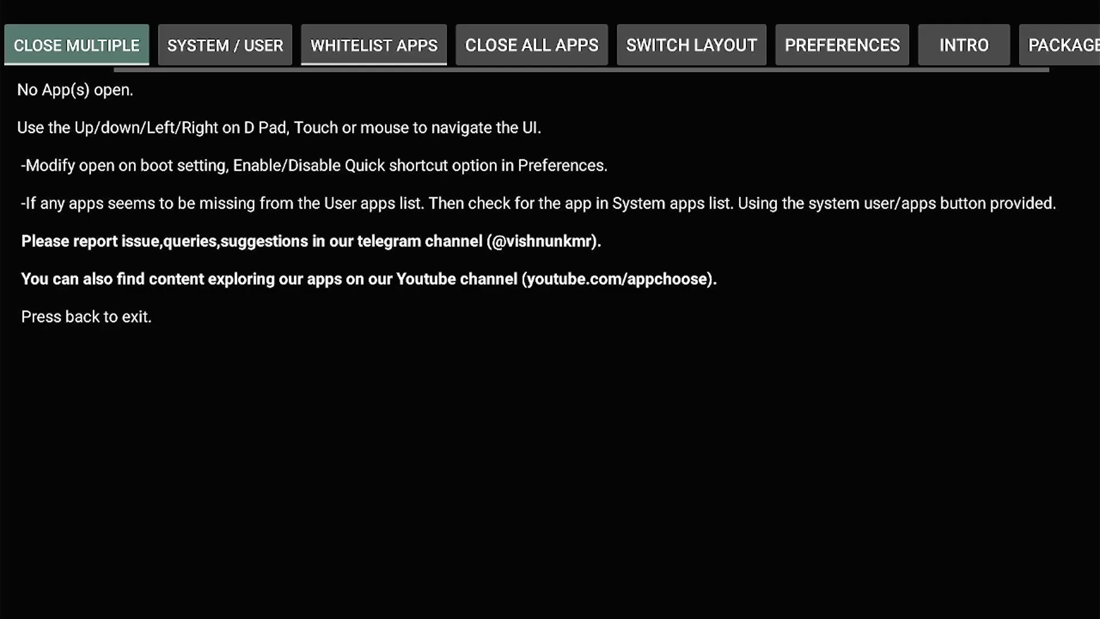